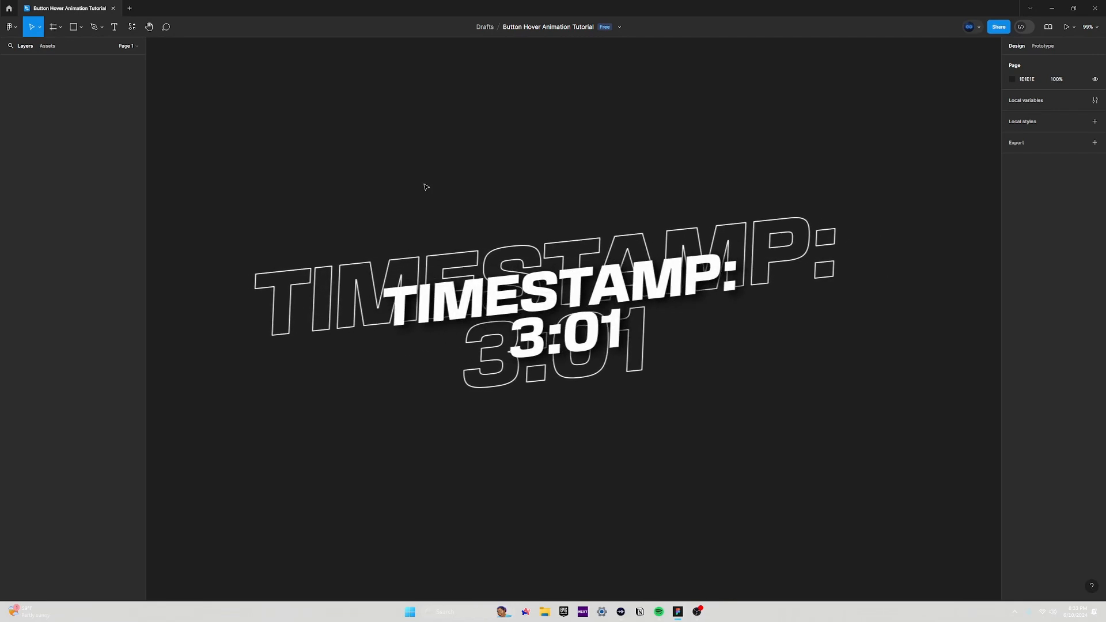
Draw a wide button frame about 513 × 170 on the canvas and set its corner radius to 999999
key(f)
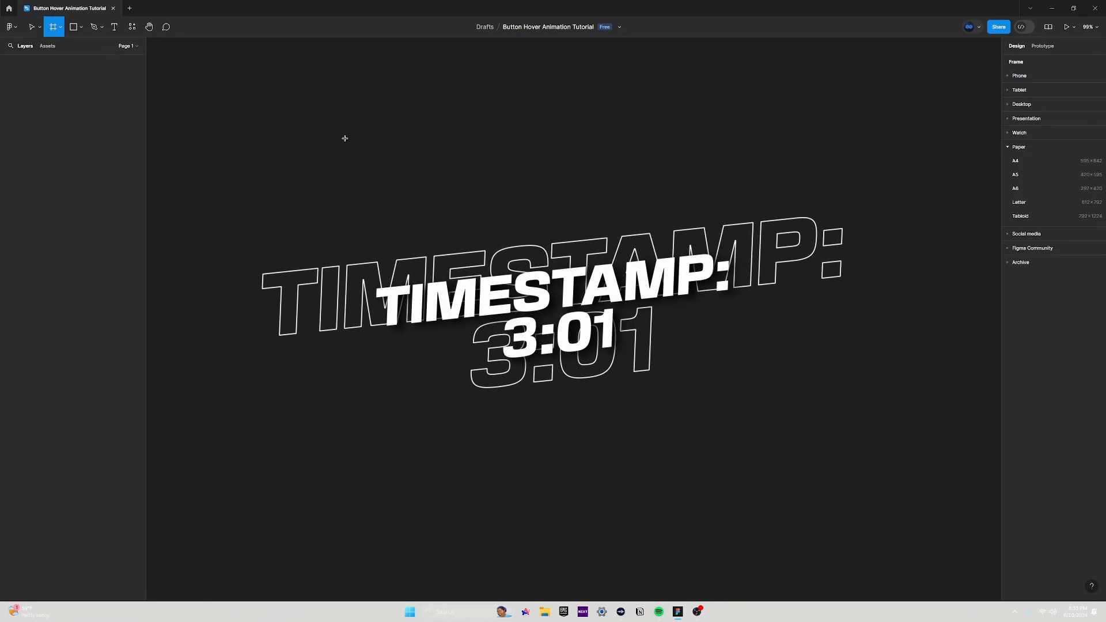
drag(350, 139, 571, 202)
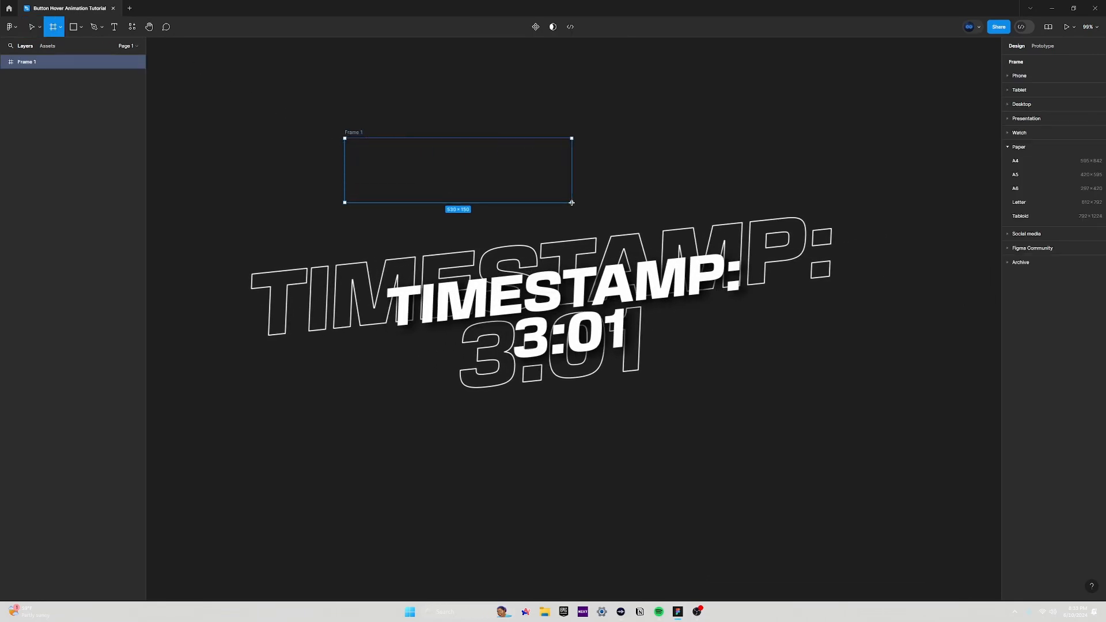
scroll(413, 159, up, 5)
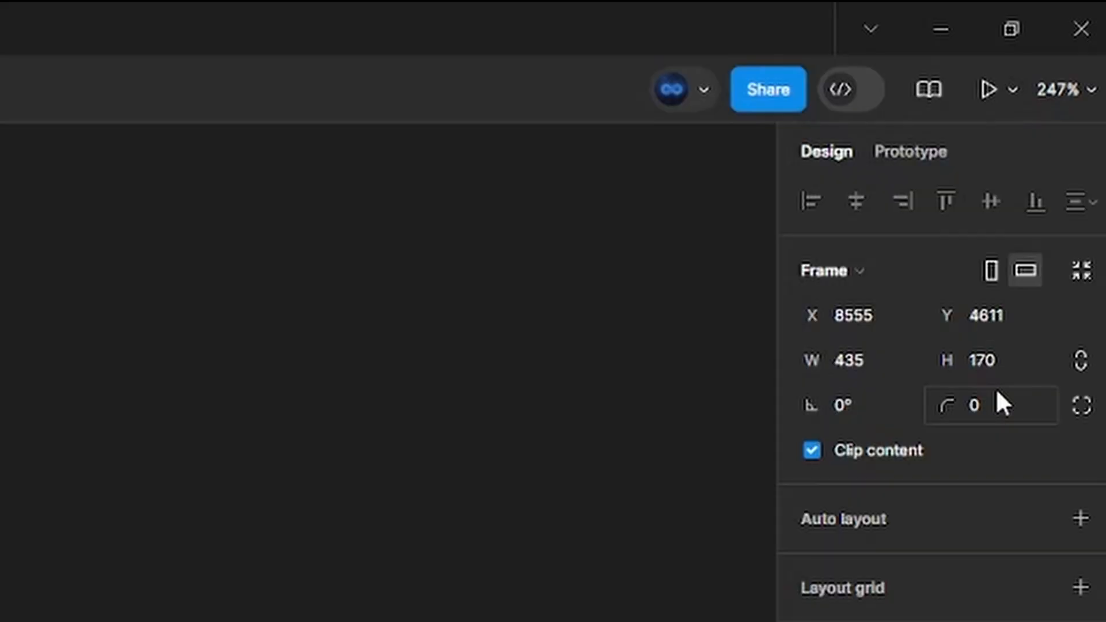
click(1066, 124)
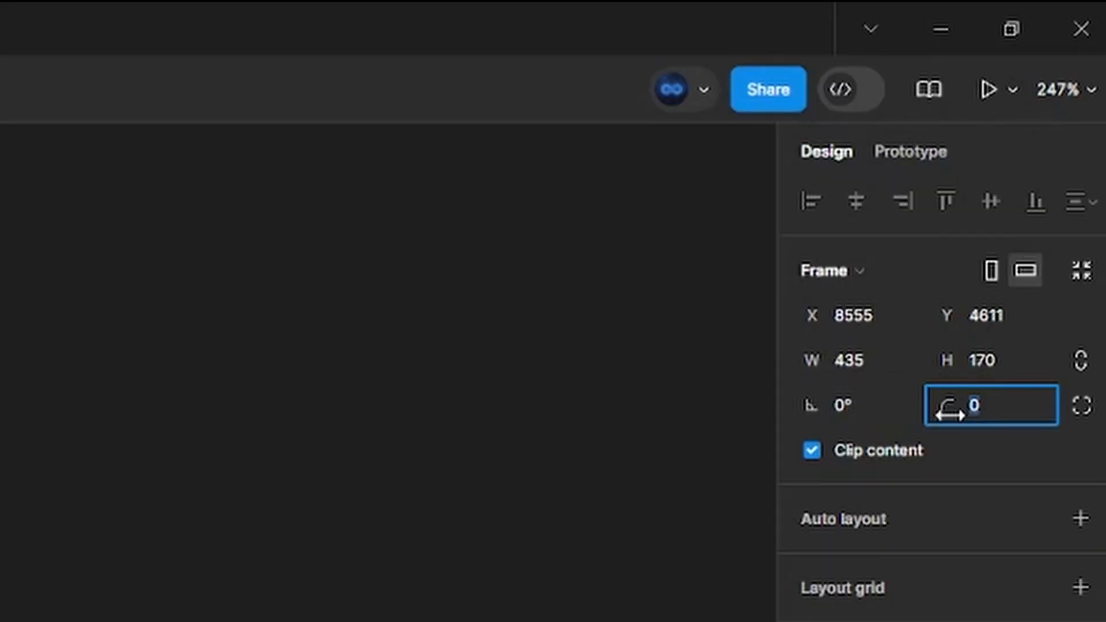
text(999)
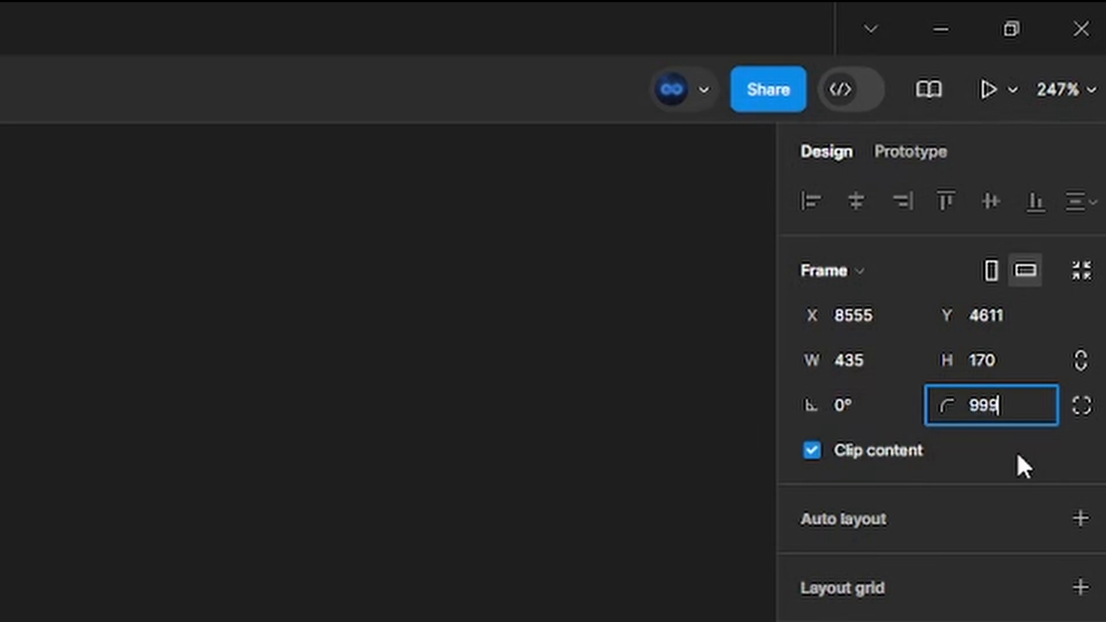
text(999)
key(Return)
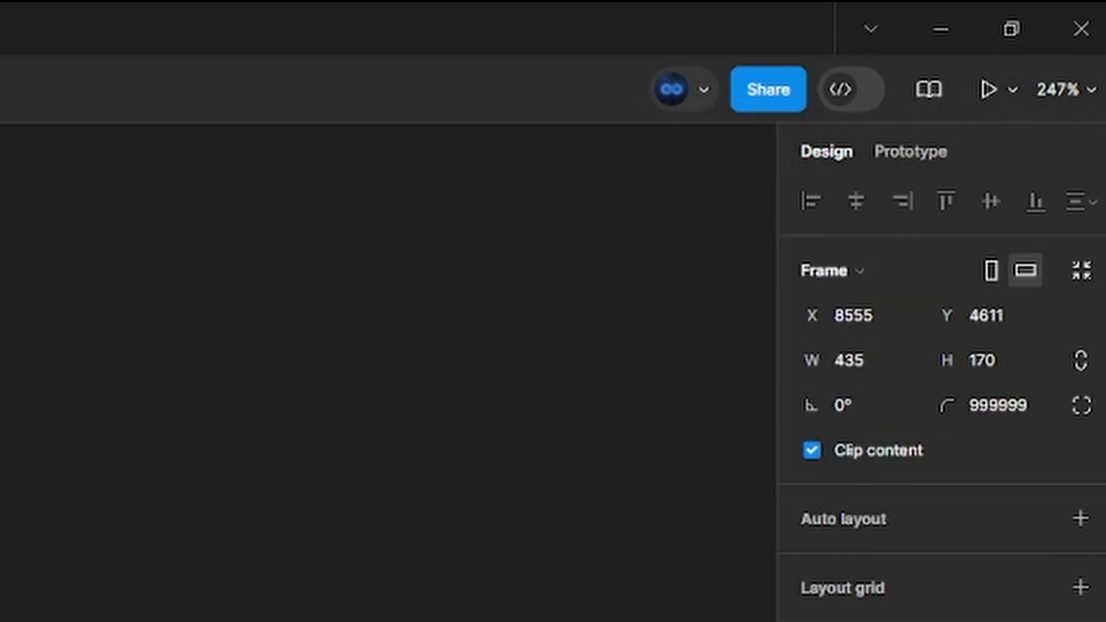
key(Escape)
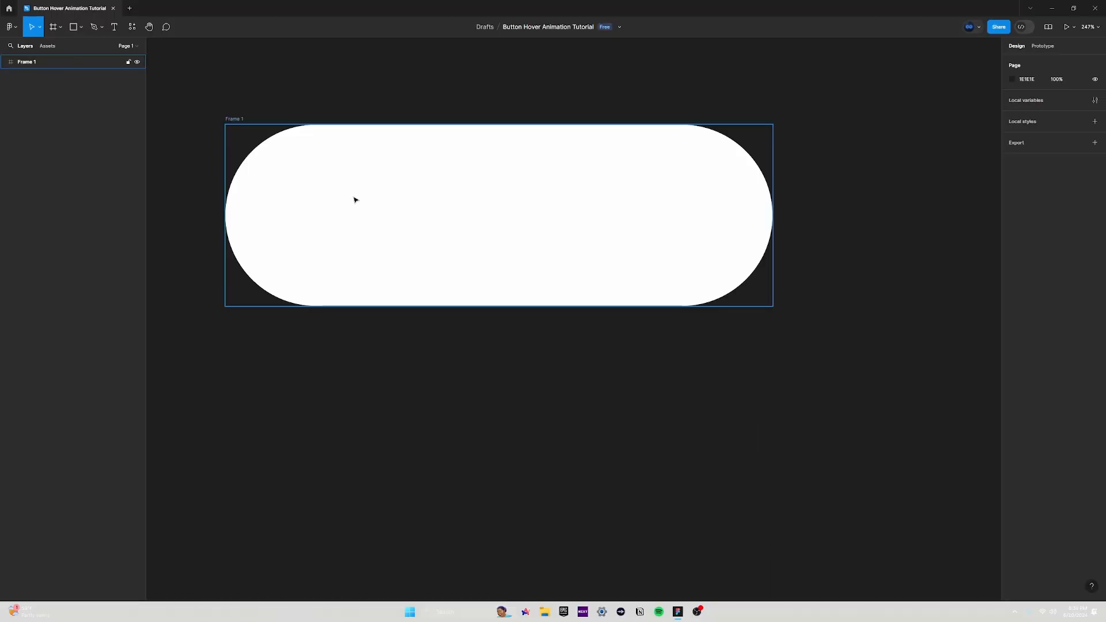
Add the text "This is text wow" inside the rounded frame at font size 50
key(t)
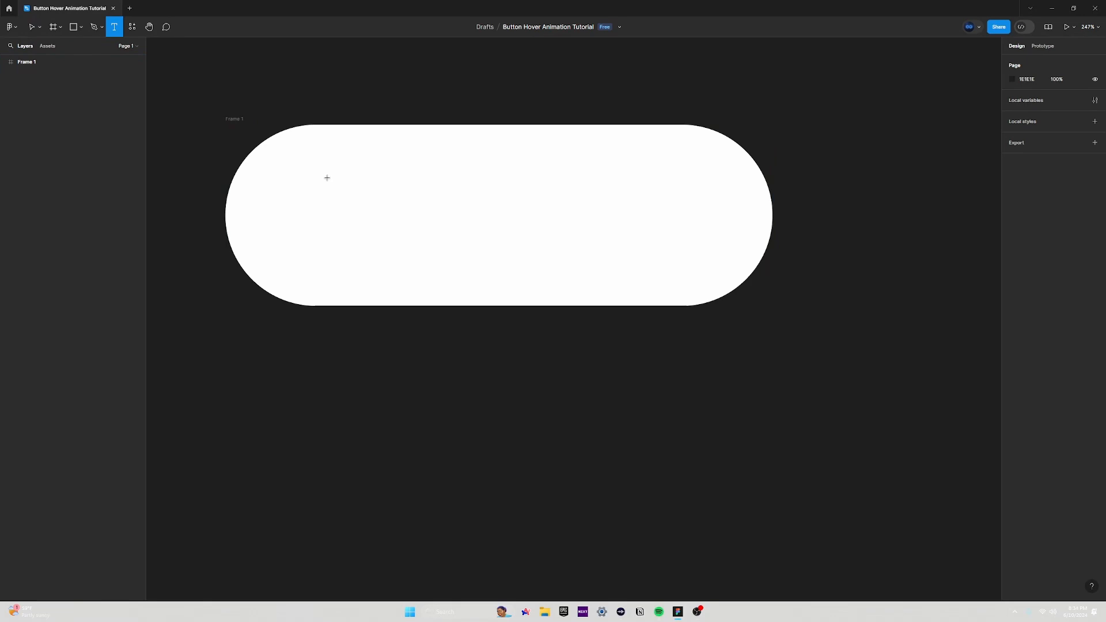
click(327, 177)
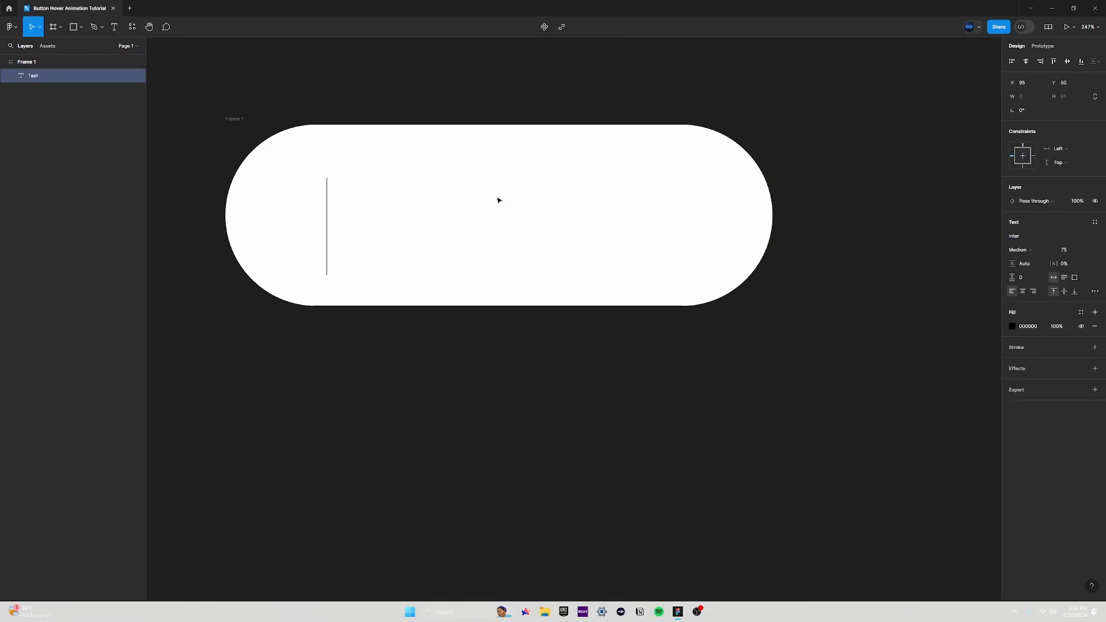
text(This is )
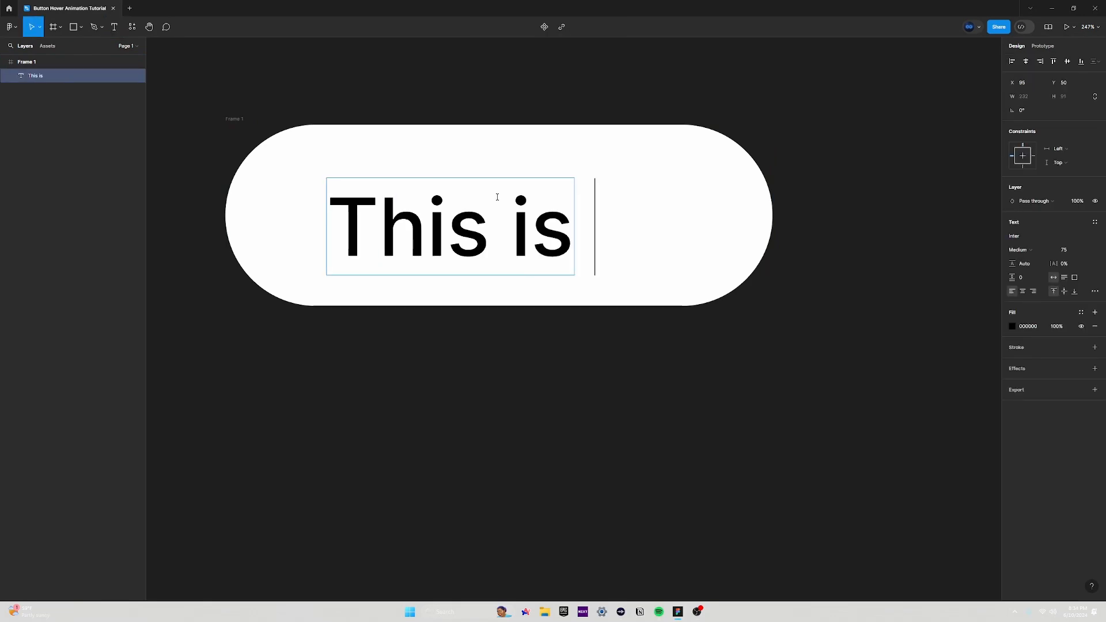
text(text wow)
key(Escape)
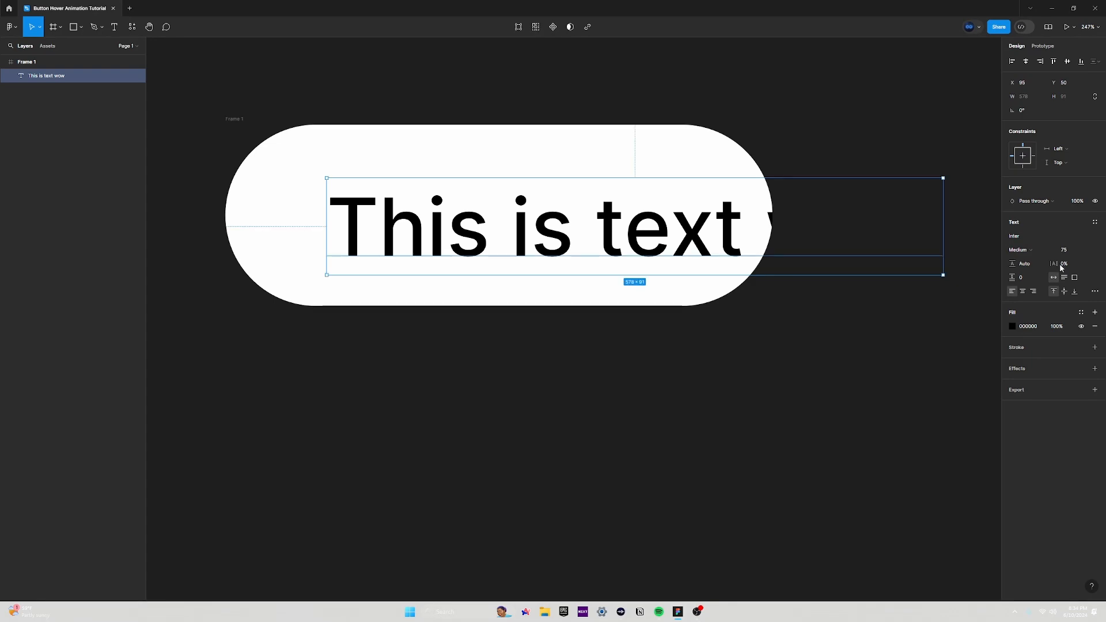
click(1067, 249)
text(50)
key(Return)
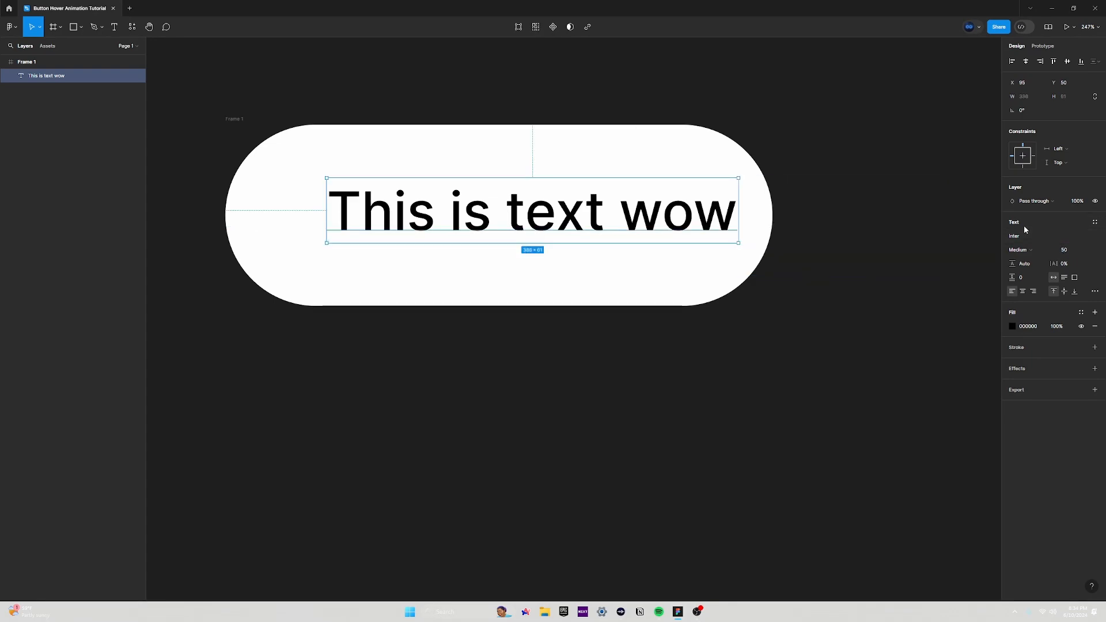
Center the text both horizontally and vertically within the button frame
click(235, 118)
click(410, 218)
click(28, 62)
click(49, 79)
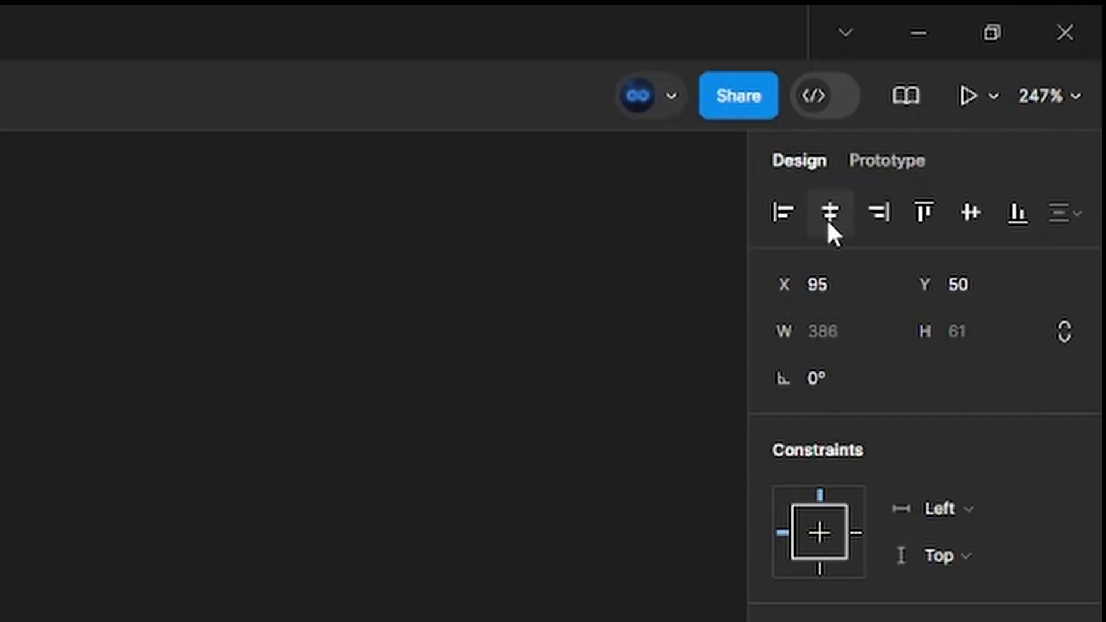
click(829, 215)
click(973, 219)
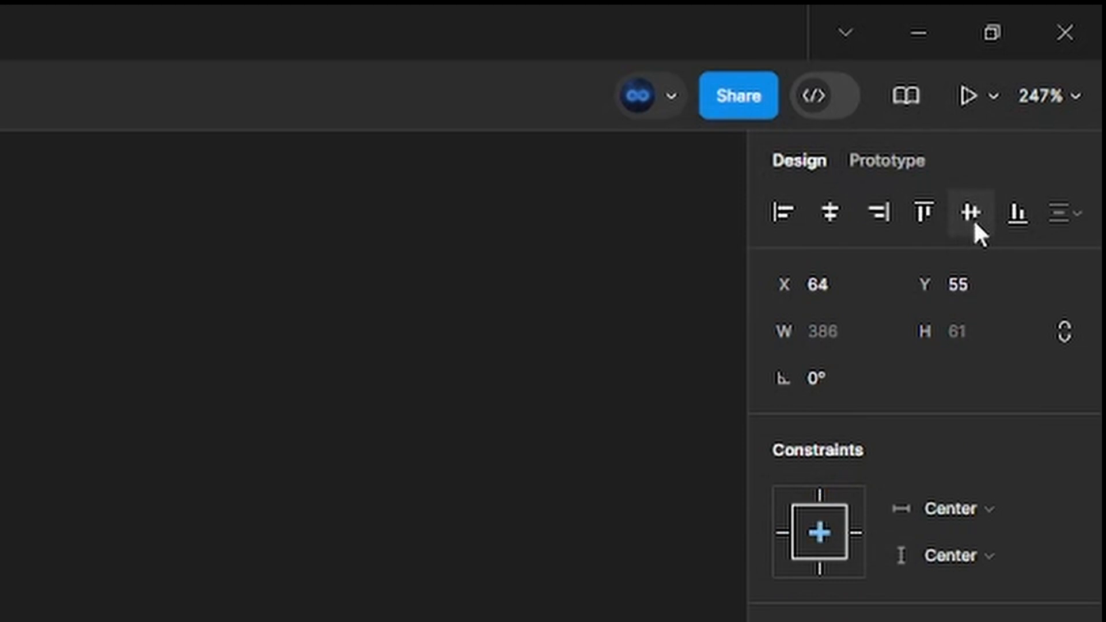
key(Escape)
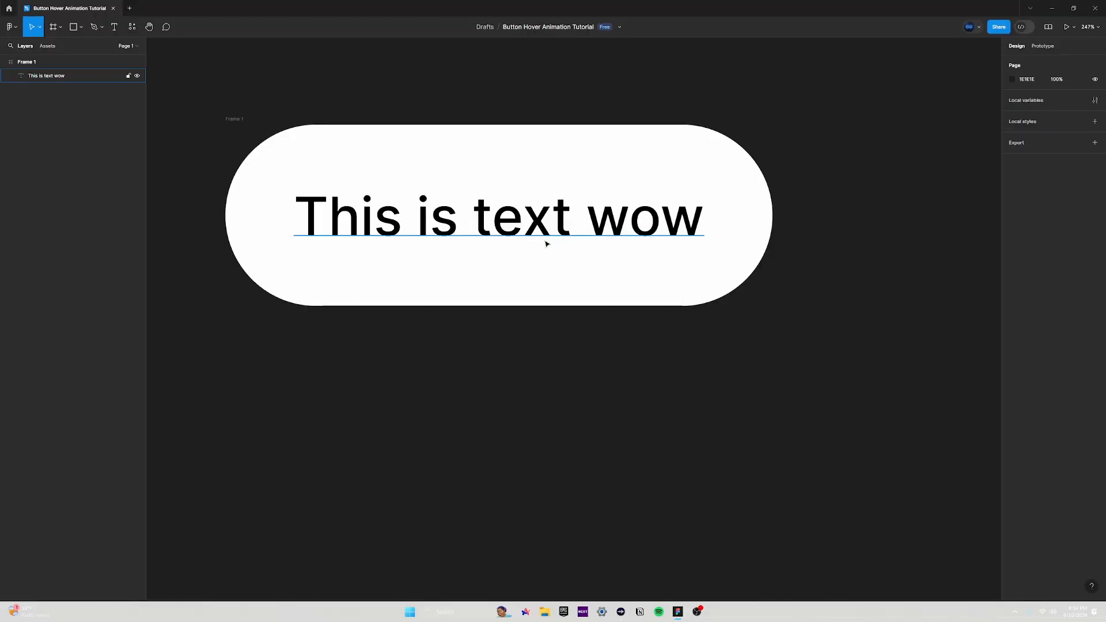
Draw a small 10 × 10 circle inside the frame below the text and fill it with black 000000
key(o)
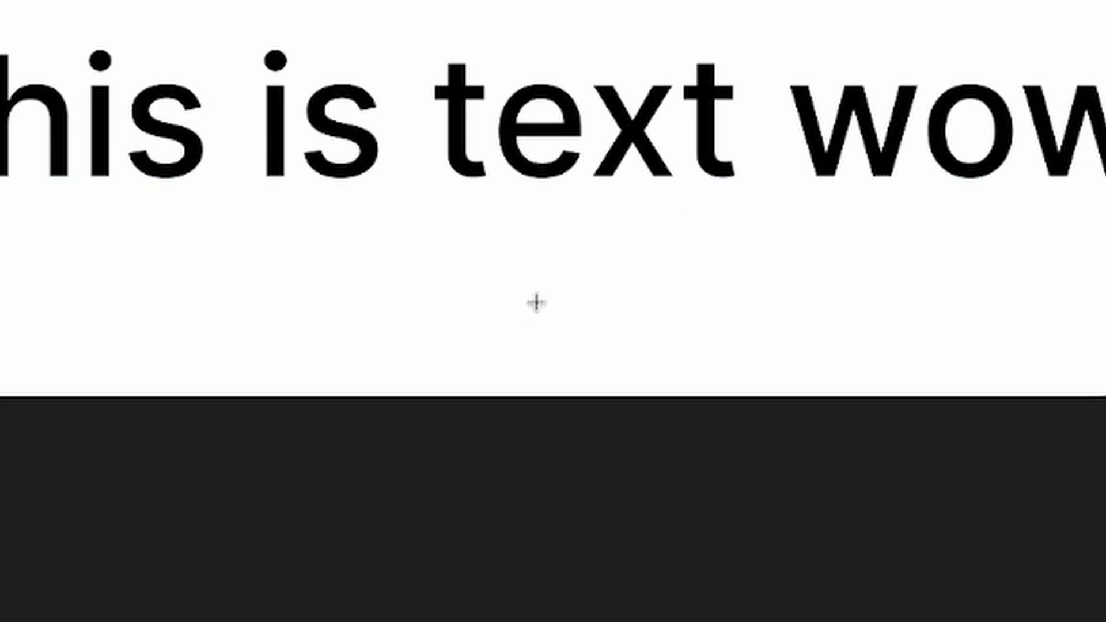
drag(506, 281, 513, 285)
drag(561, 322, 564, 325)
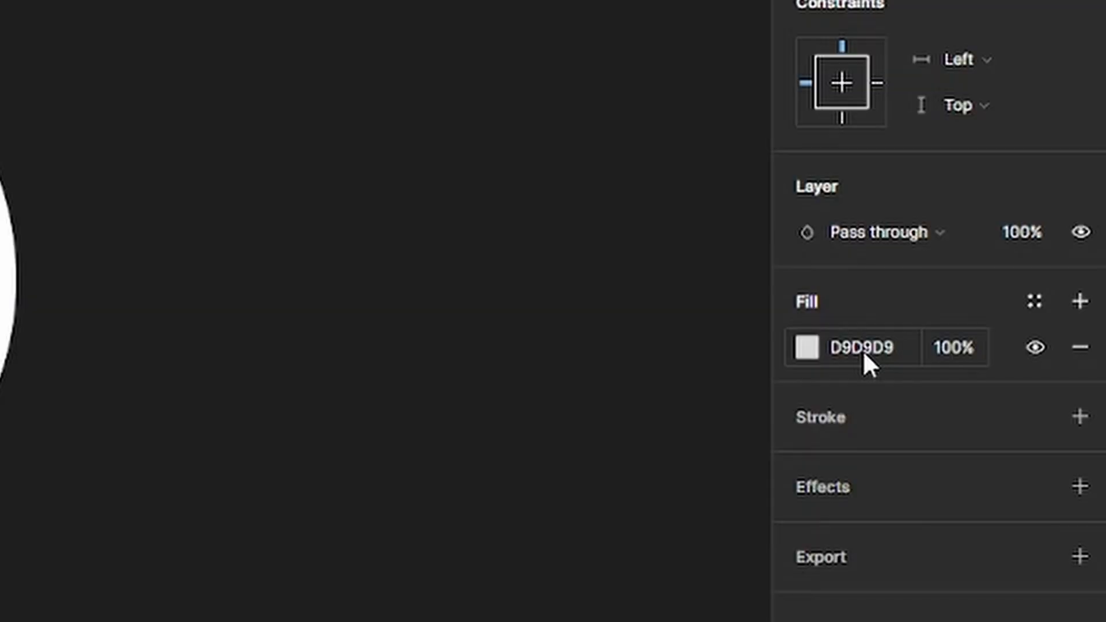
click(863, 350)
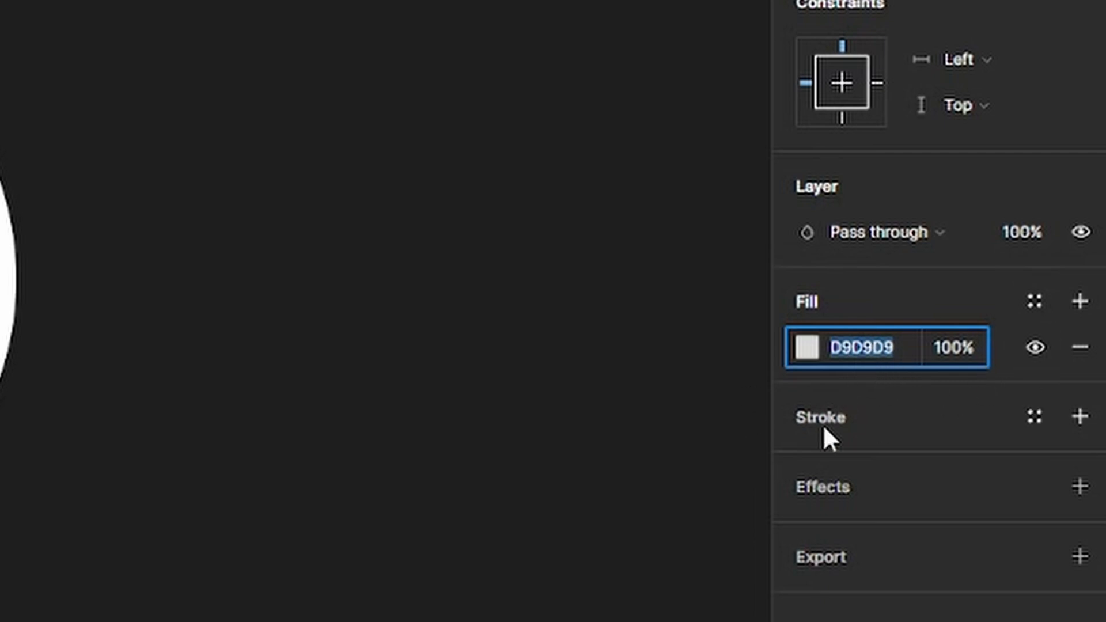
click(439, 496)
click(286, 428)
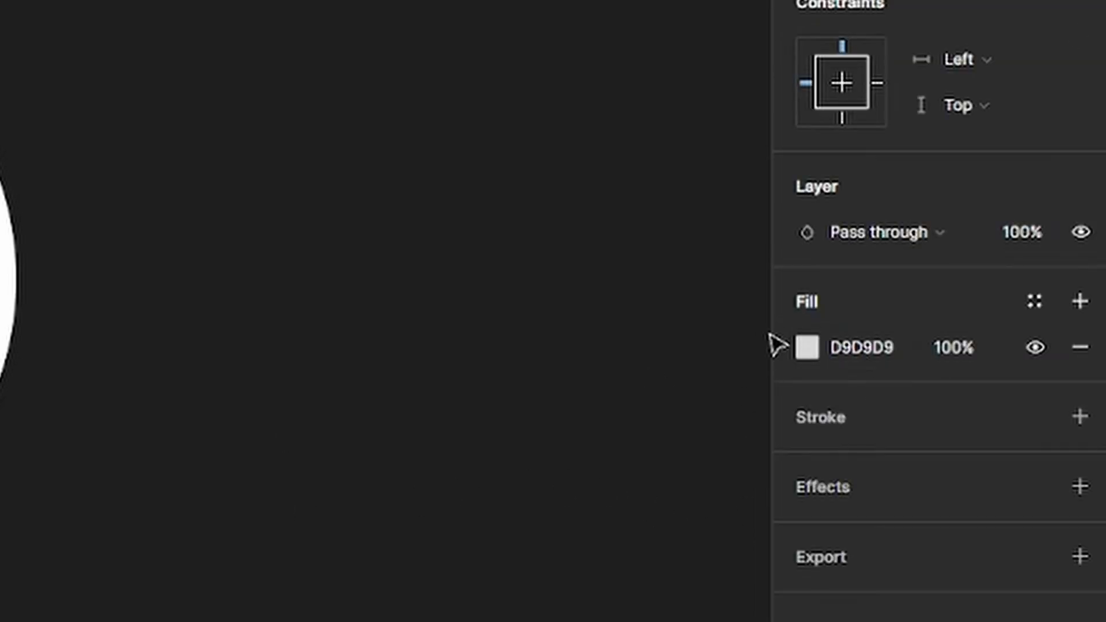
click(889, 348)
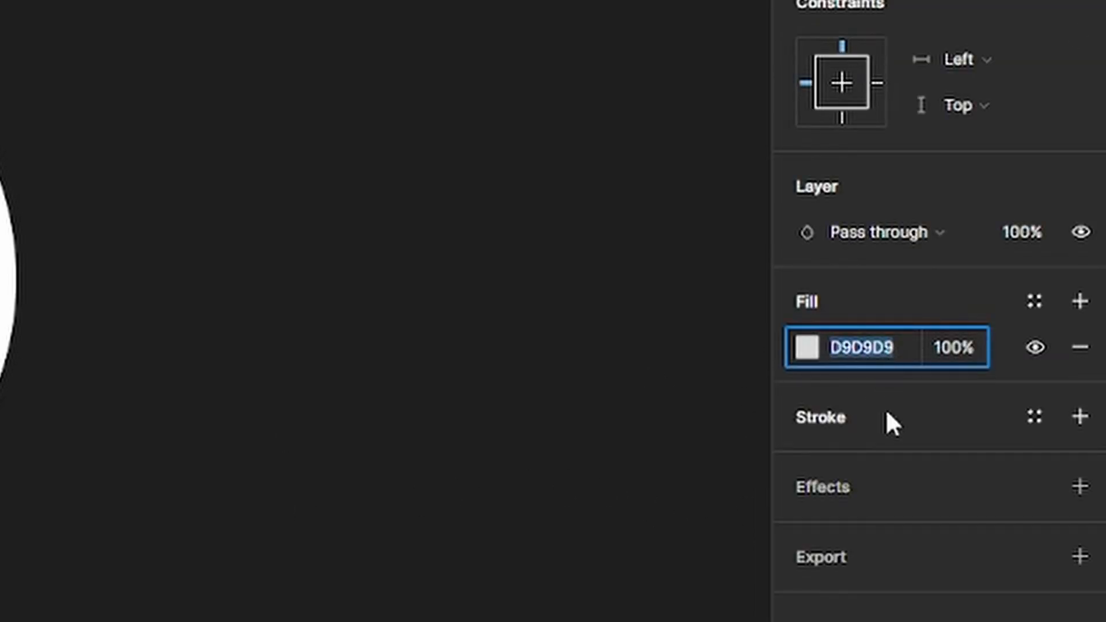
text(0)
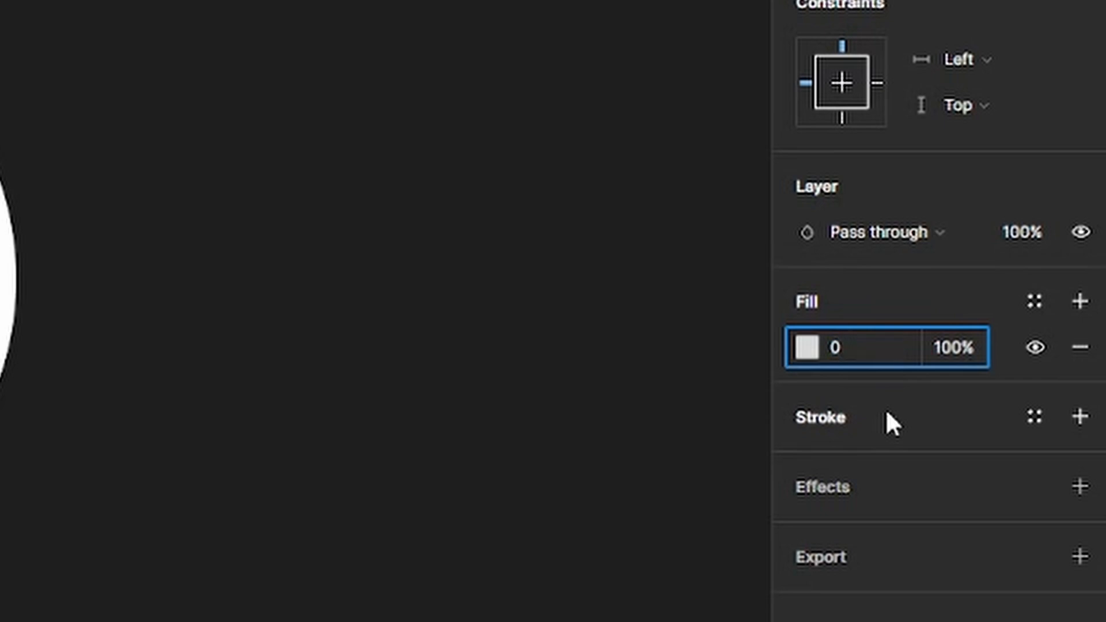
key(Return)
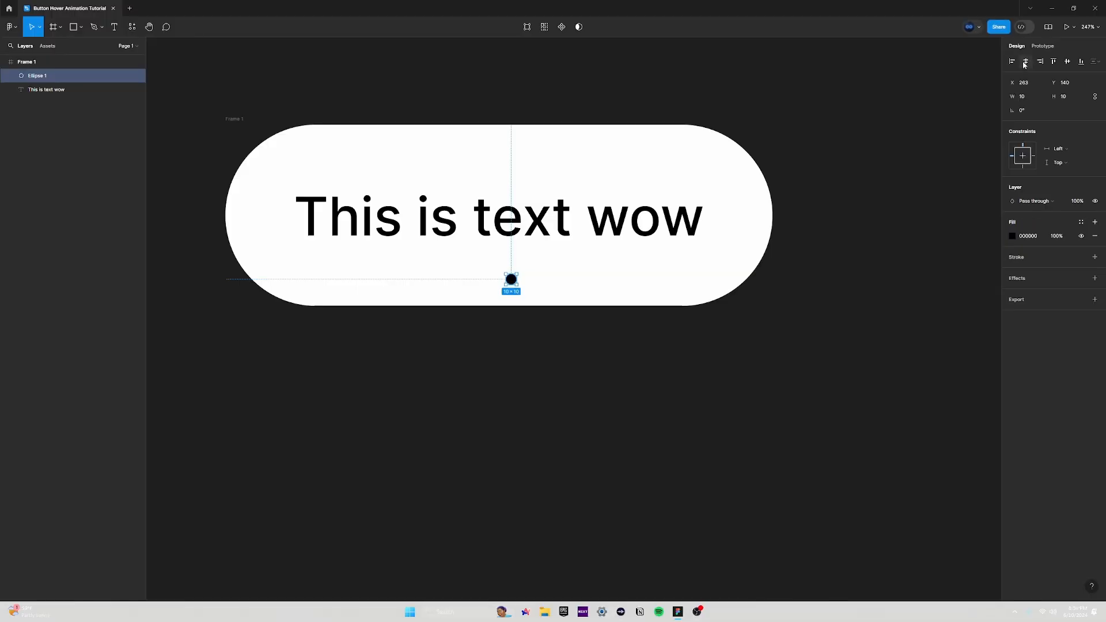
Center the black circle horizontally in the frame and move it straight down below the frame's lower edge
click(1024, 63)
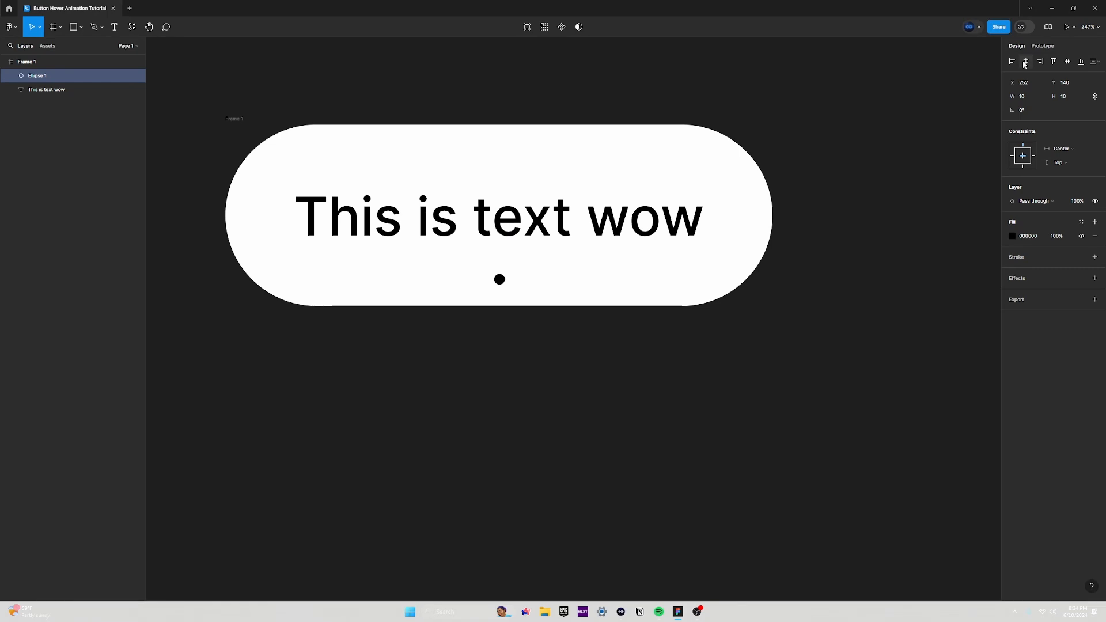
scroll(490, 277, up, 2)
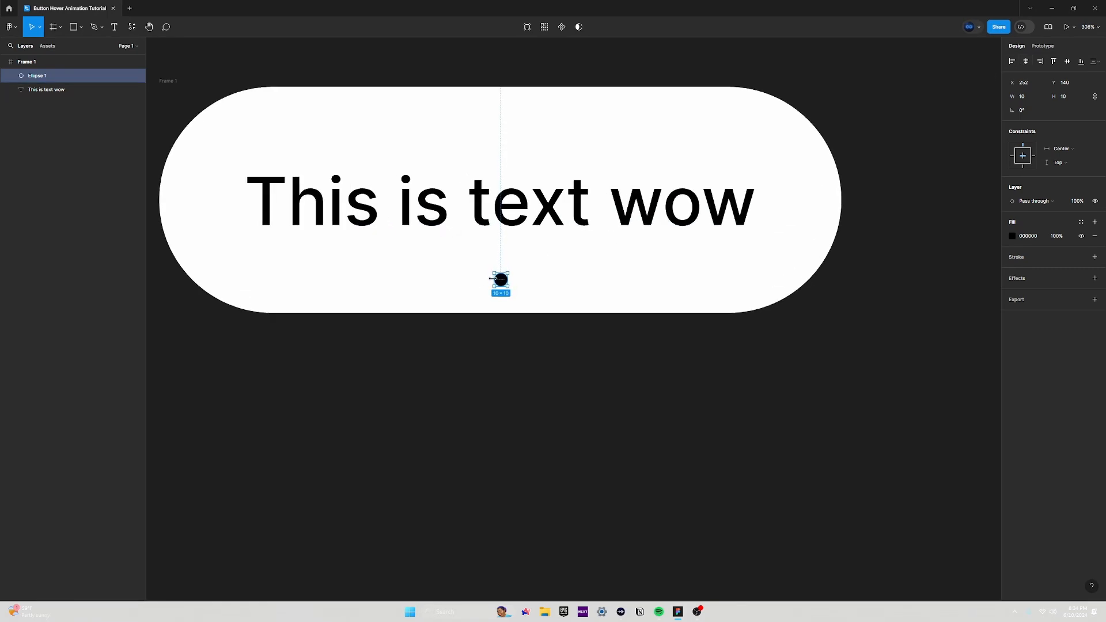
drag(503, 281, 504, 354)
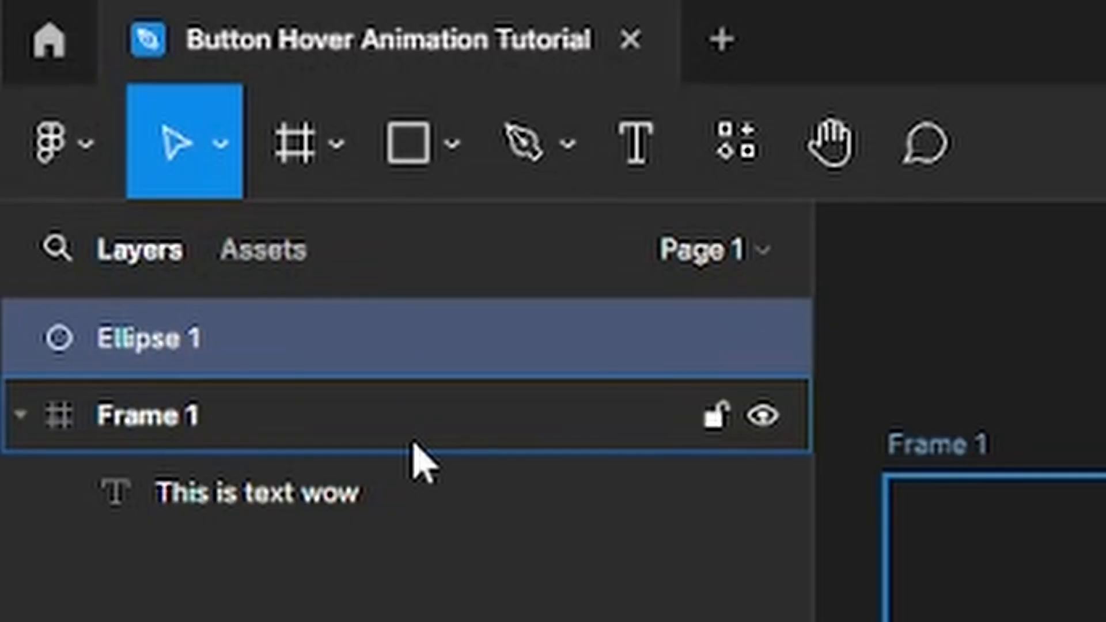
Nest the Ellipse 1 layer back inside Frame 1 and order it beneath the text layer
click(78, 81)
click(27, 61)
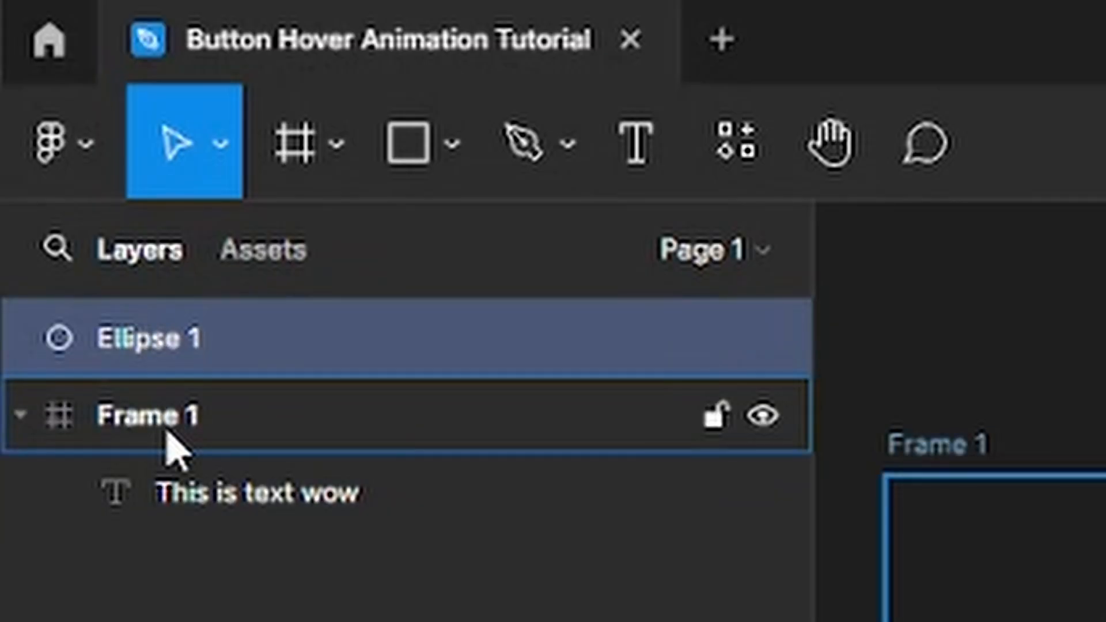
click(167, 429)
click(236, 507)
click(331, 589)
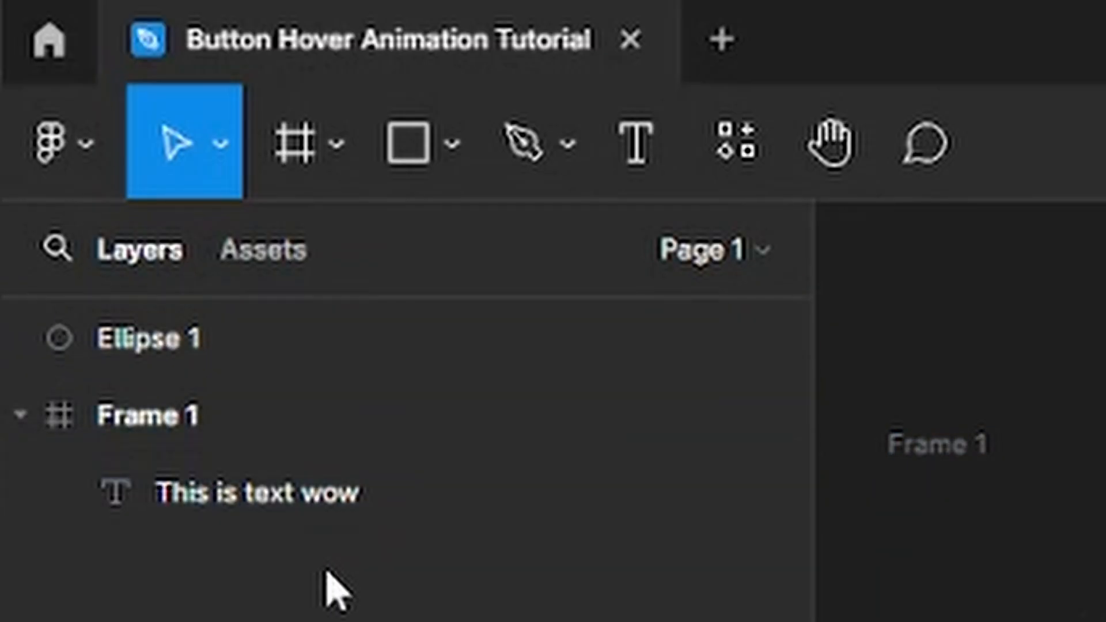
click(218, 362)
drag(212, 346, 218, 465)
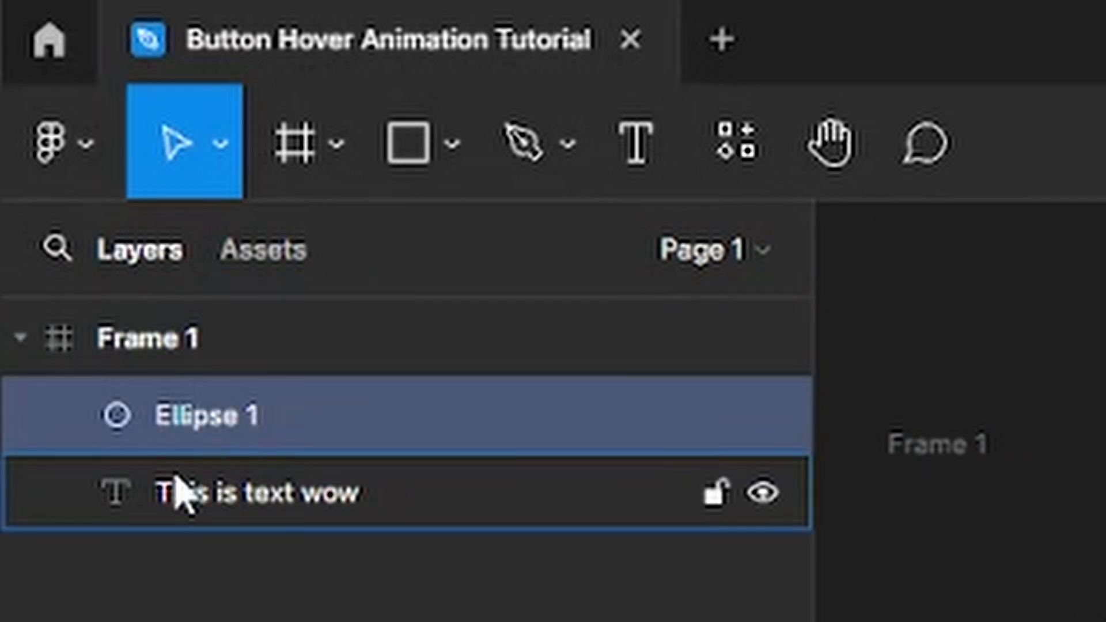
key(ctrl+bracketleft)
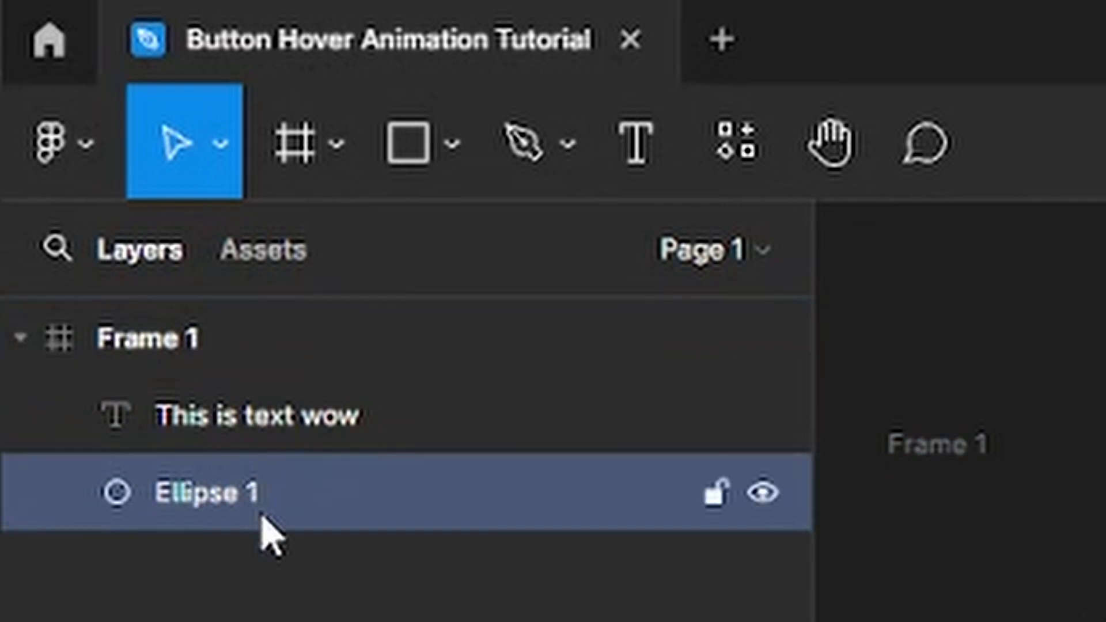
drag(257, 511, 288, 402)
drag(288, 501, 353, 415)
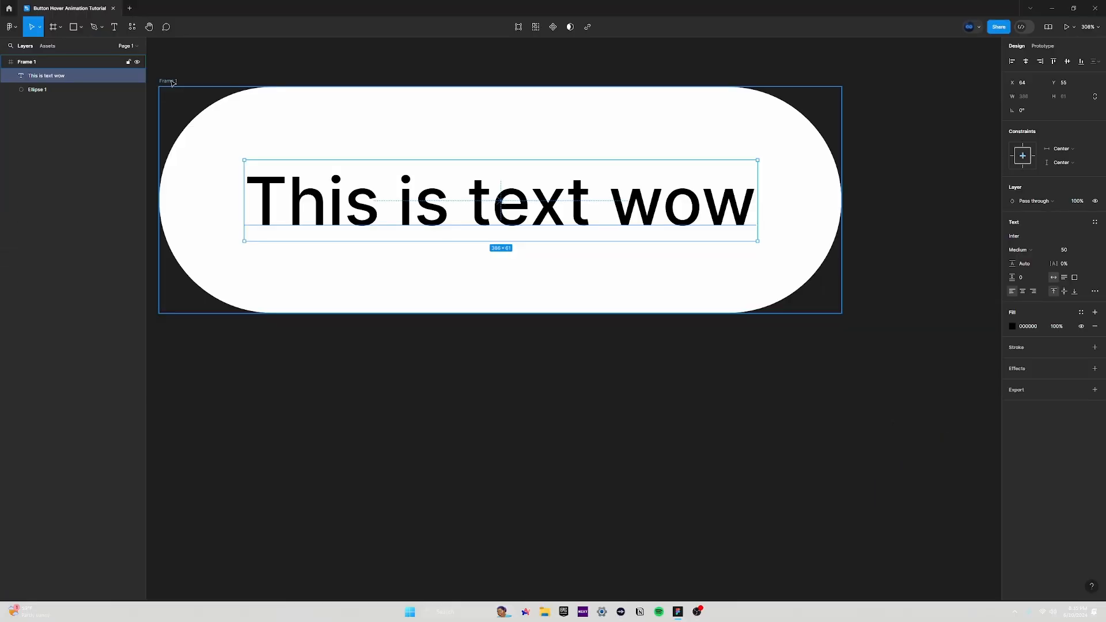
Turn Clip content off and back on for the button frame
click(979, 443)
click(1020, 141)
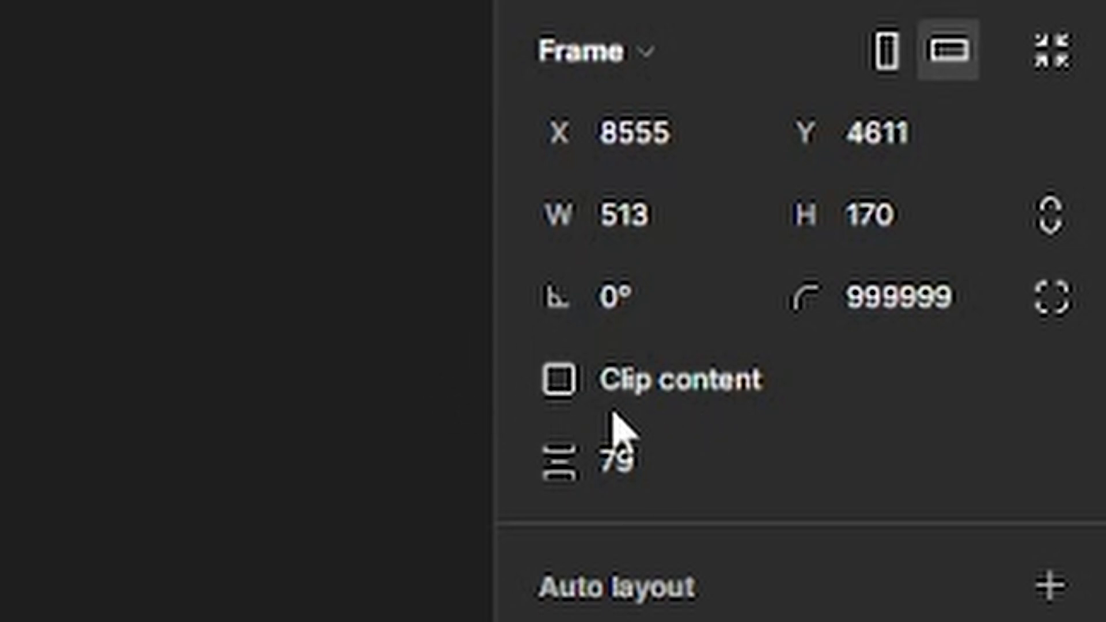
click(616, 388)
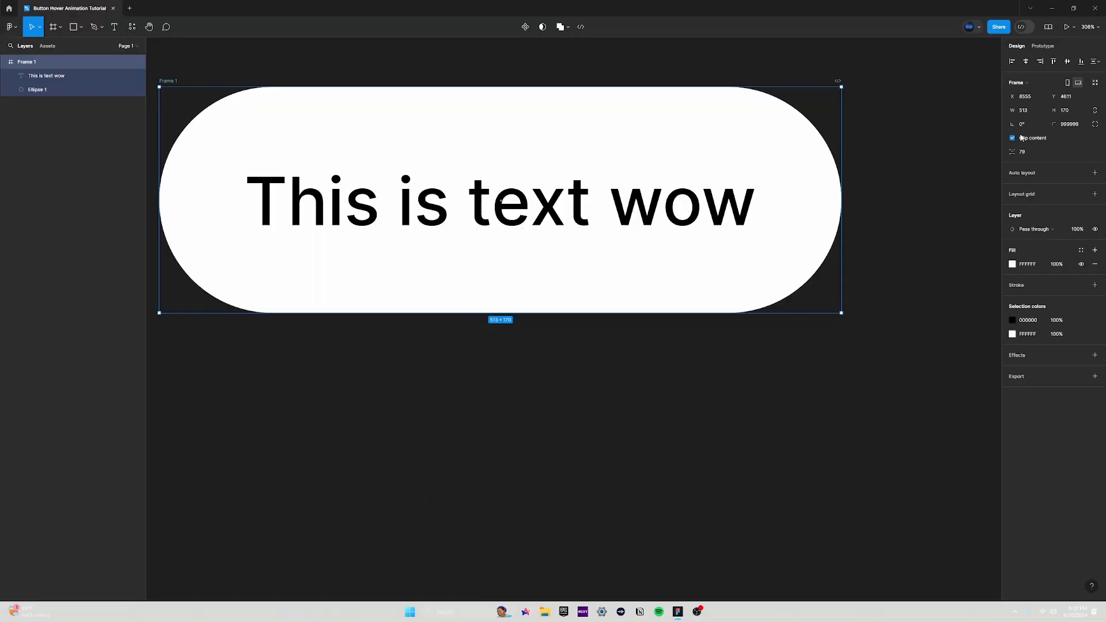
click(909, 260)
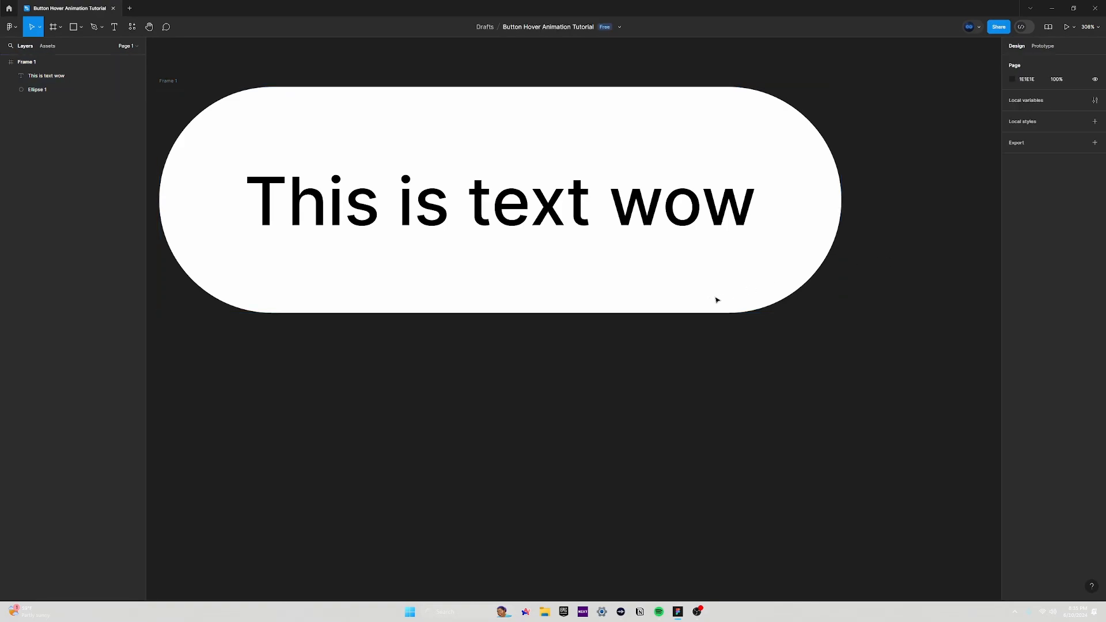
Rename the button frame as Default and move it further left on the canvas
scroll(685, 297, down, 5)
click(365, 159)
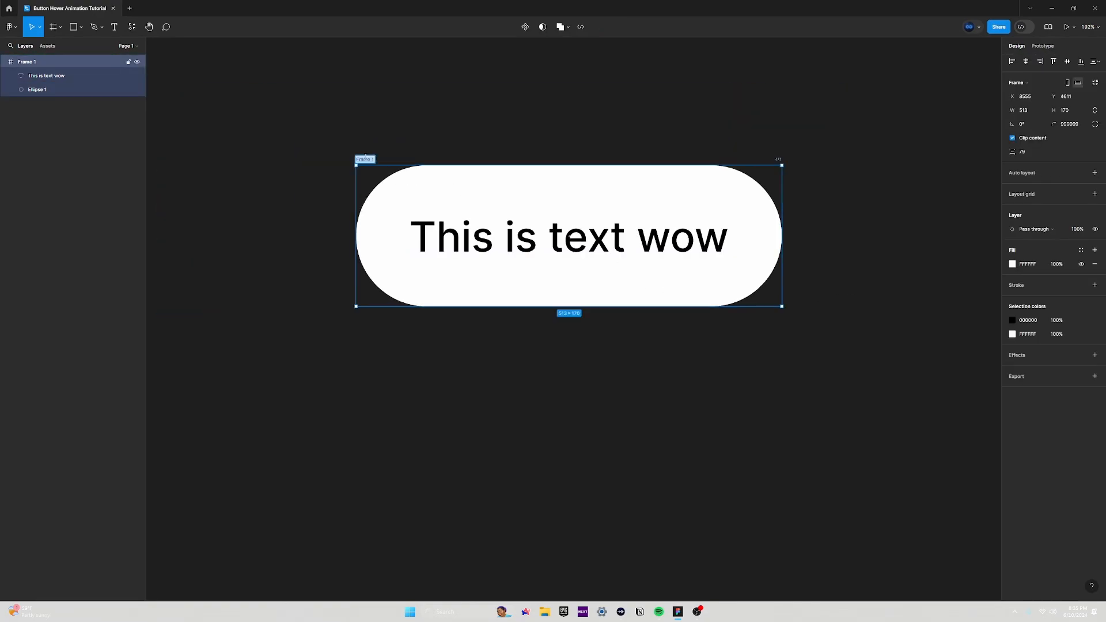
text(Default)
key(Return)
drag(369, 161, 274, 159)
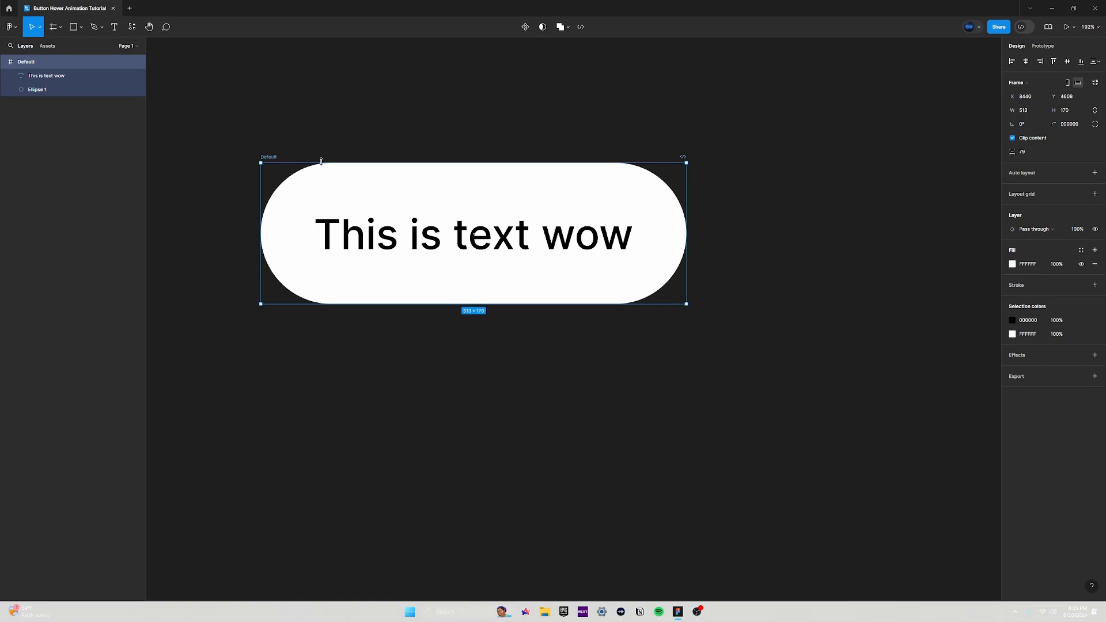
Duplicate the Default button frame and set the copy's text fill to FFFFFF
key(ctrl+d)
scroll(977, 209, up, 2)
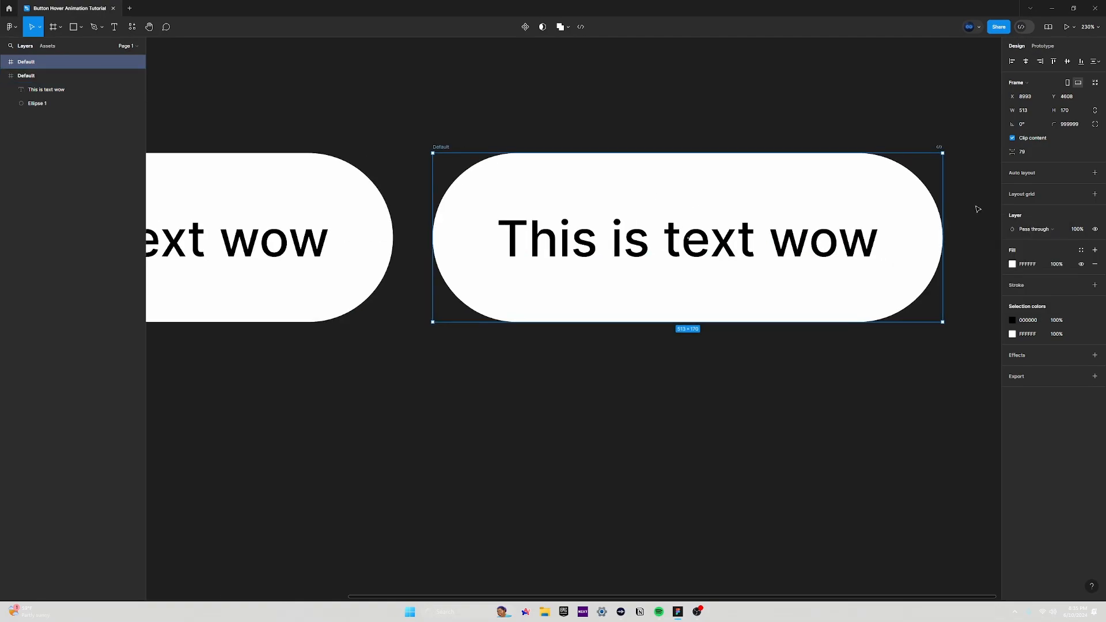
click(614, 254)
scroll(968, 267, up, 1)
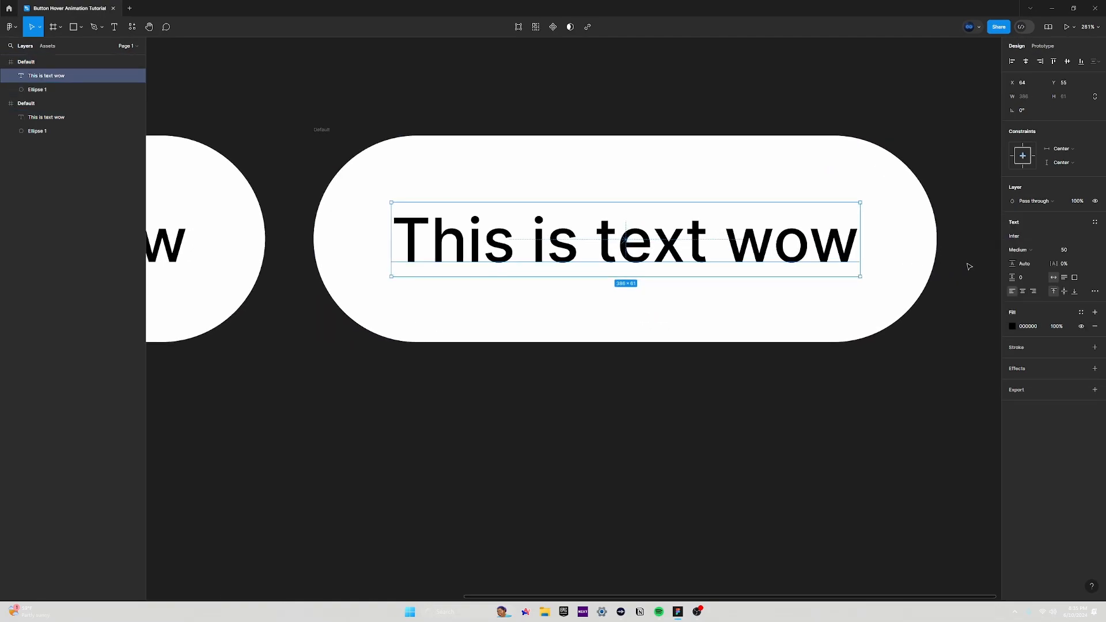
click(1026, 326)
text(ffffff)
key(Return)
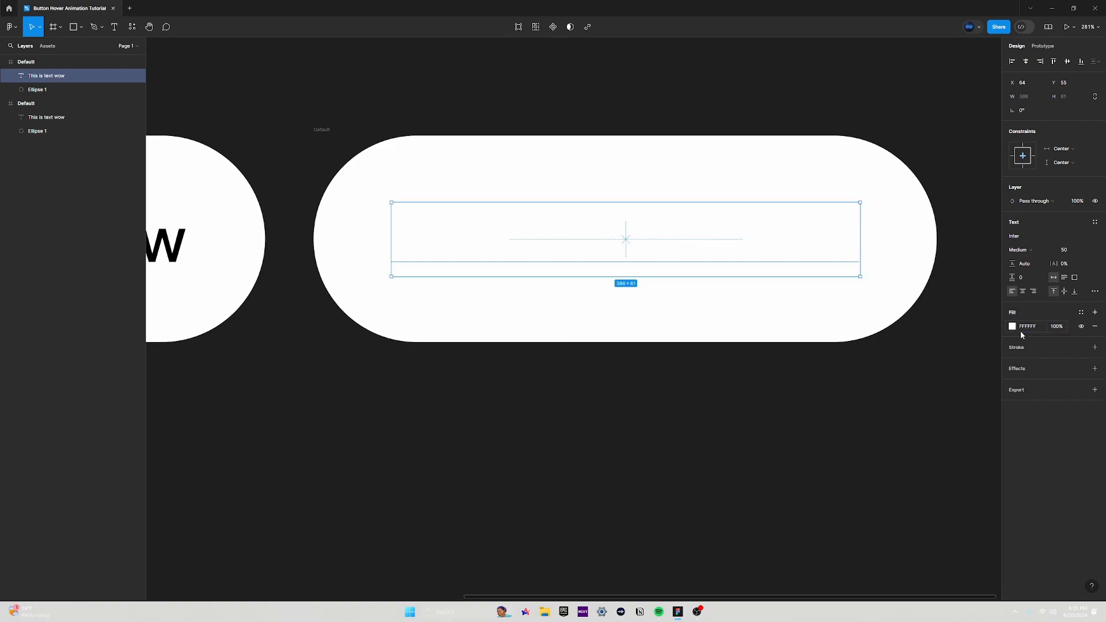
Enlarge the small circle in the duplicated frame to about 520 × 520 so it covers the whole button, and center it vertically
click(23, 90)
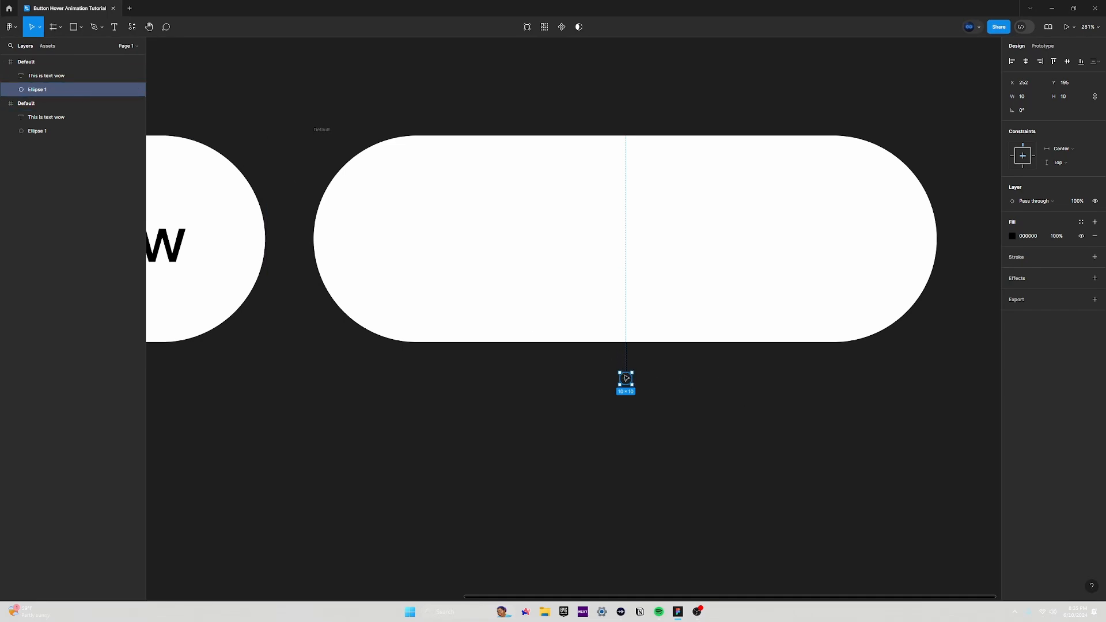
drag(625, 373, 626, 81)
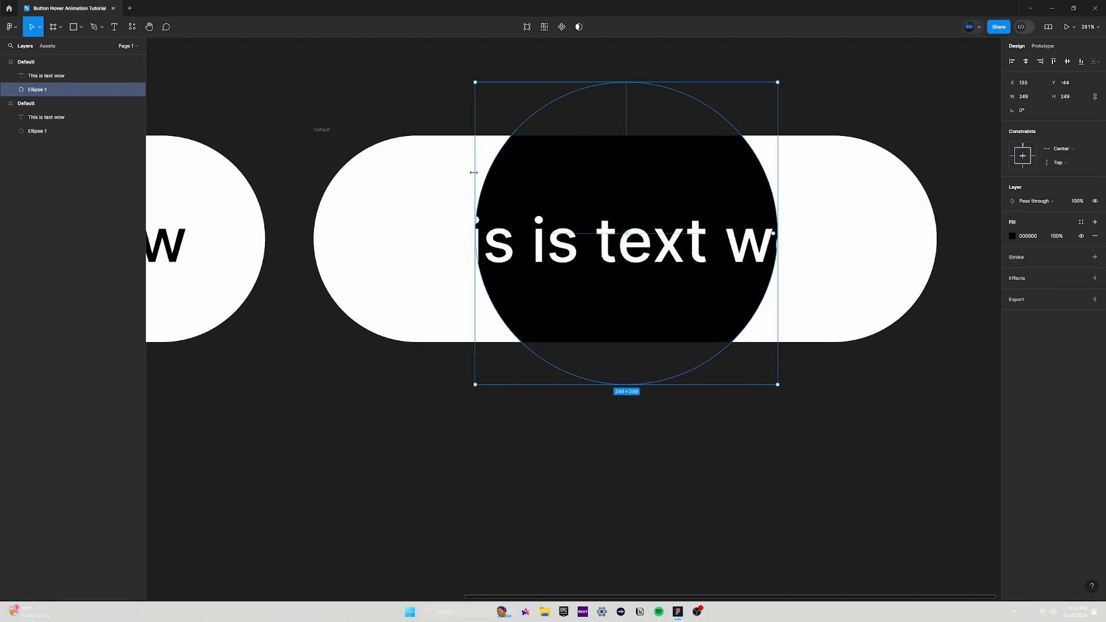
drag(473, 173, 310, 172)
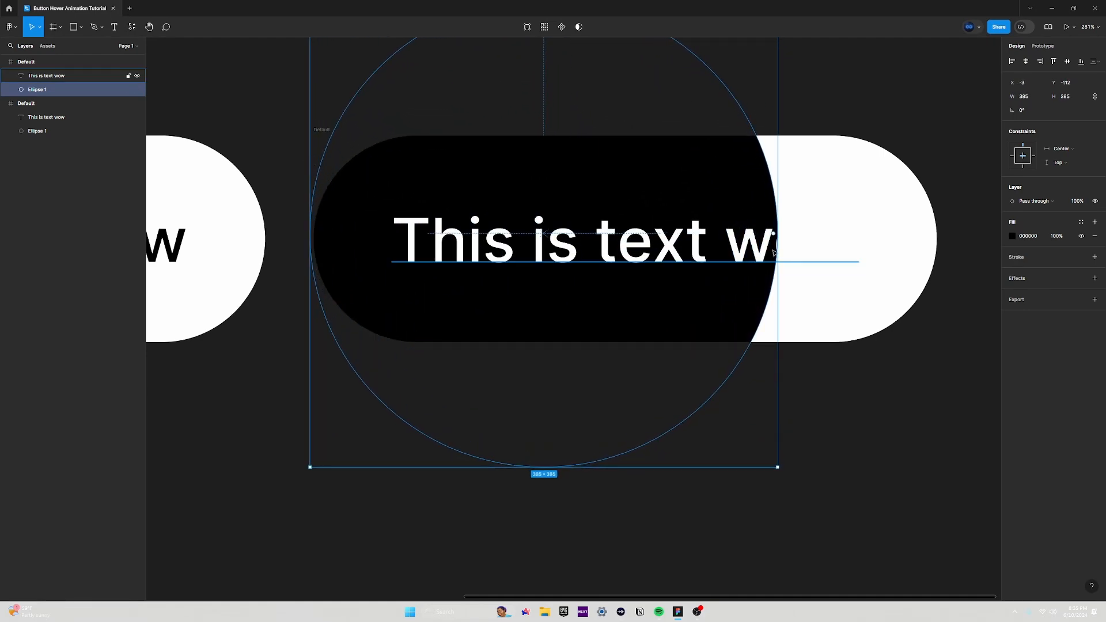
drag(774, 252, 941, 250)
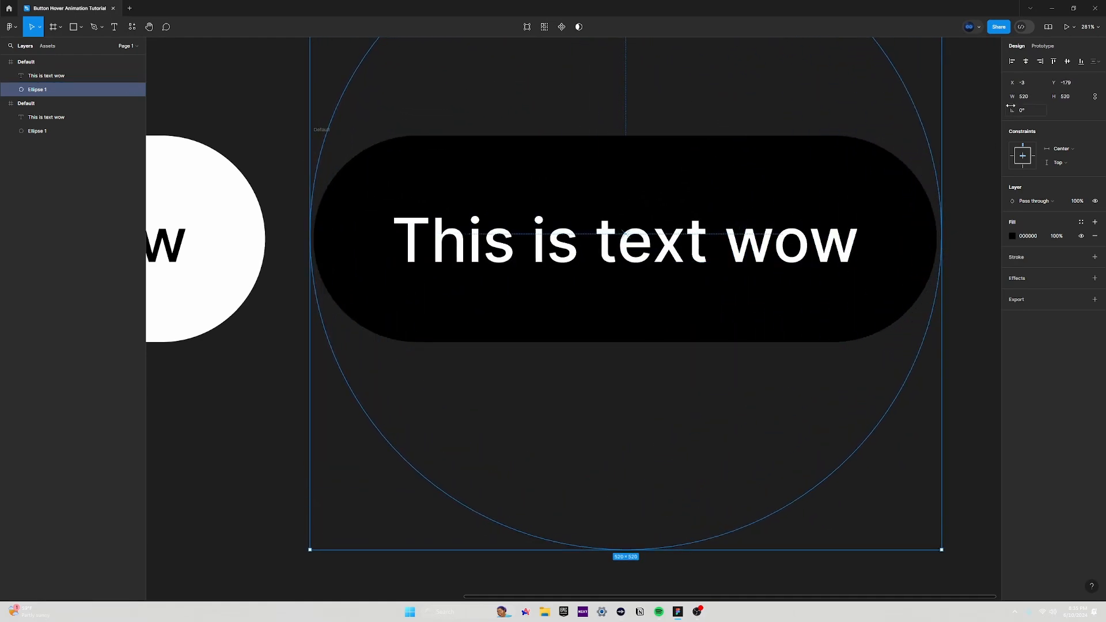
click(1067, 61)
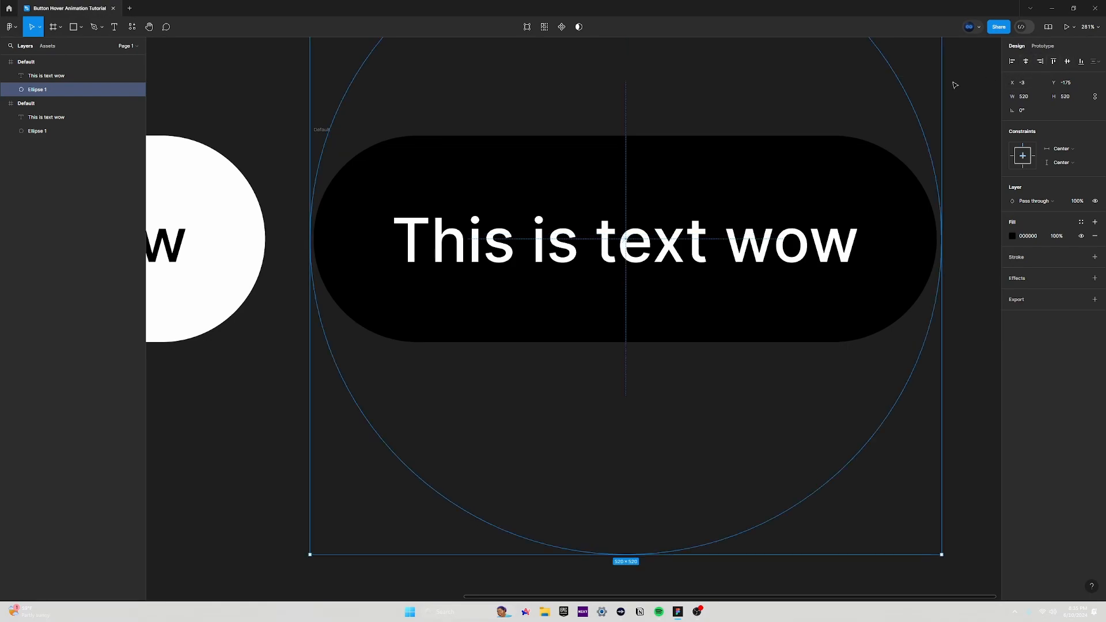
click(988, 90)
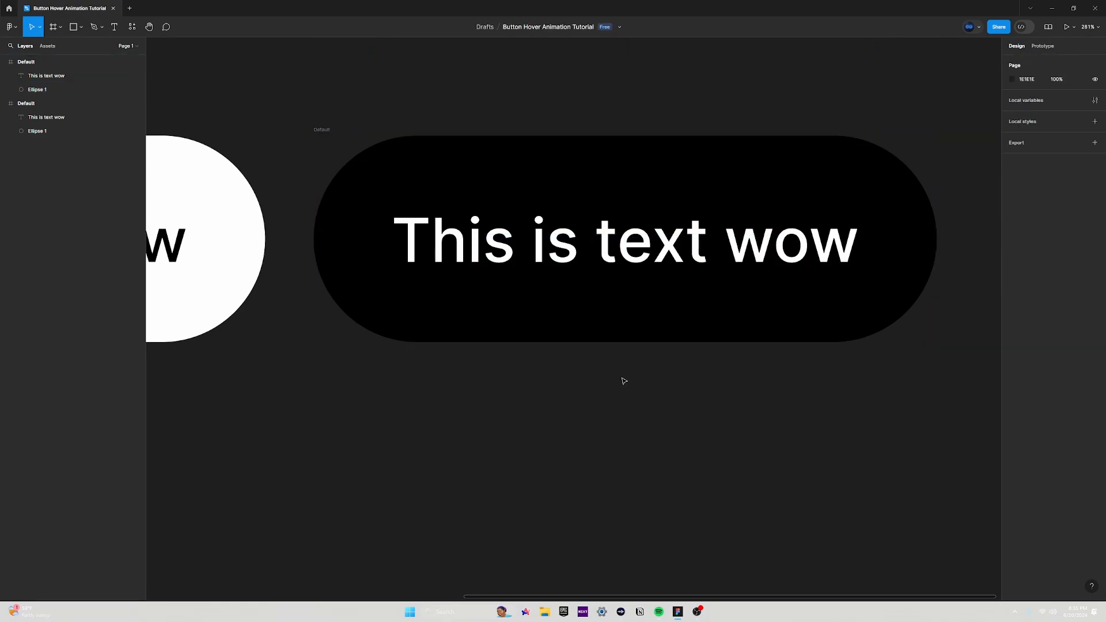
Rename the duplicated black button frame as Hover
scroll(521, 277, down, 5)
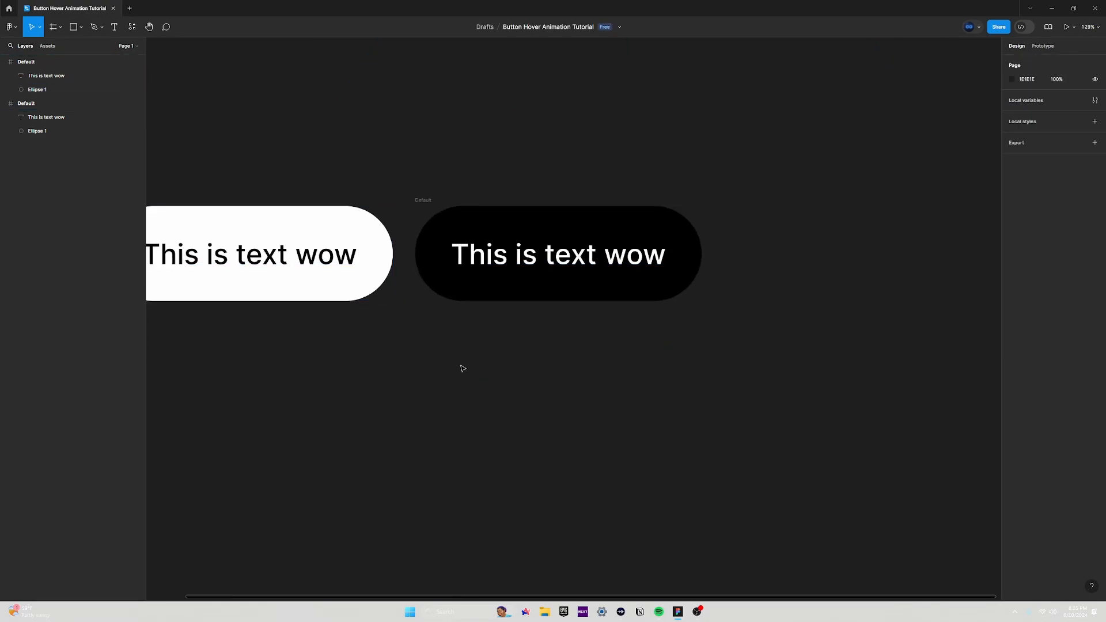
drag(462, 368, 666, 370)
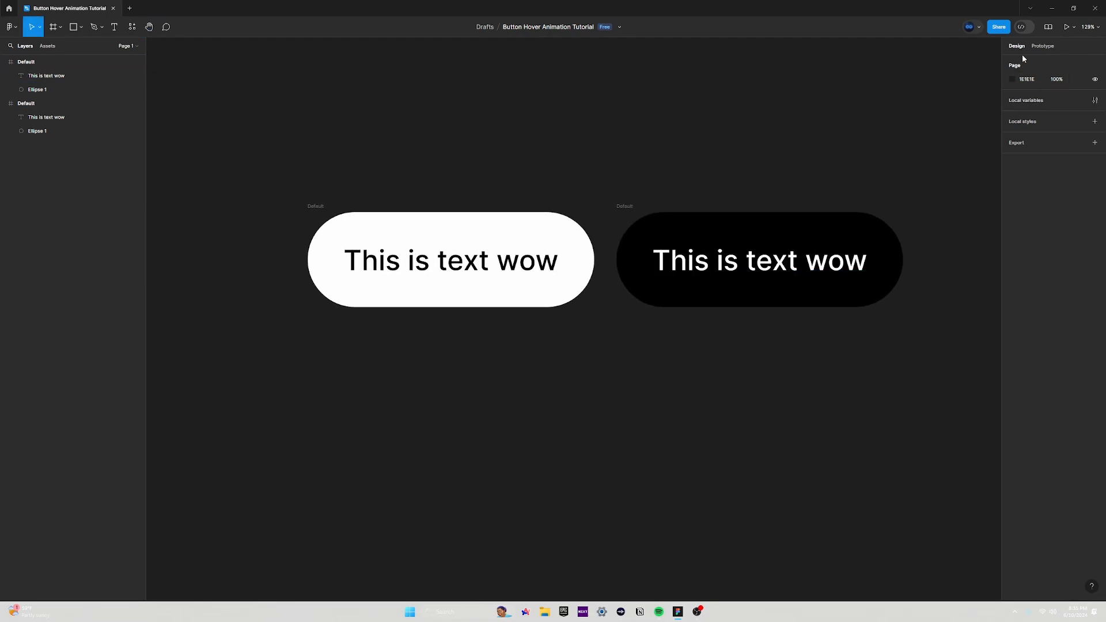
click(631, 206)
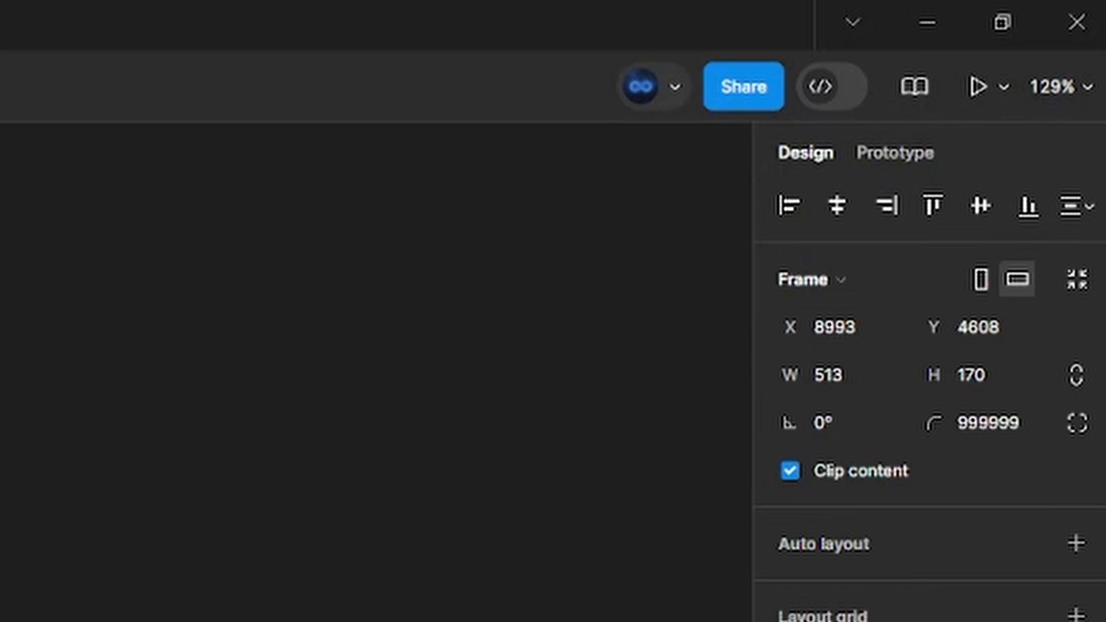
key(Escape)
Connect the Default frame to the Hover frame with a prototype interaction triggered While hovering
click(898, 155)
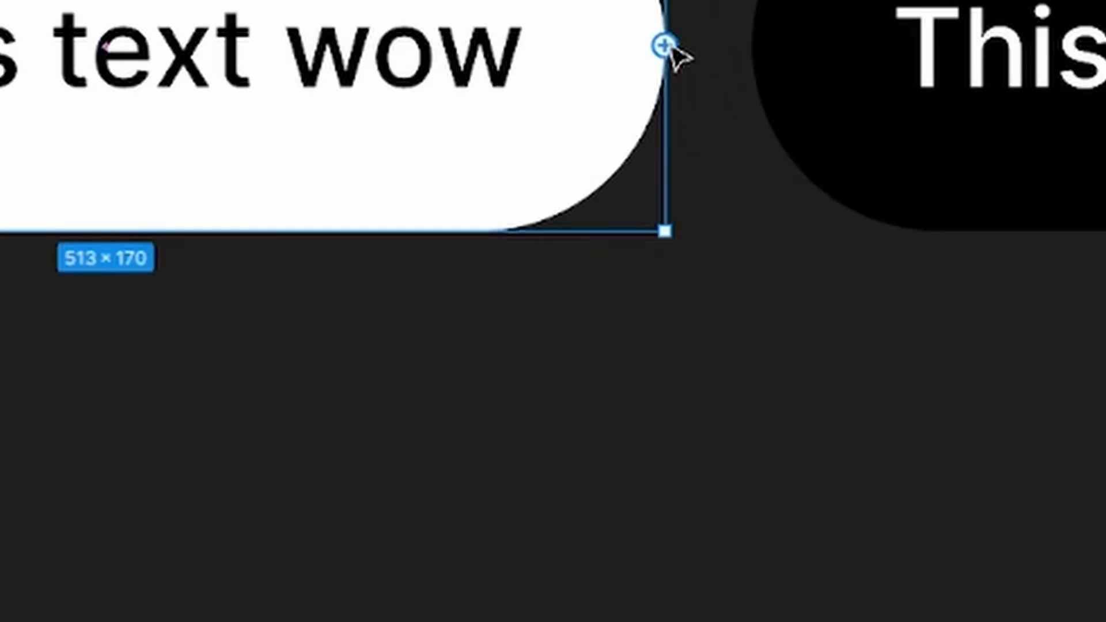
drag(667, 44, 809, 54)
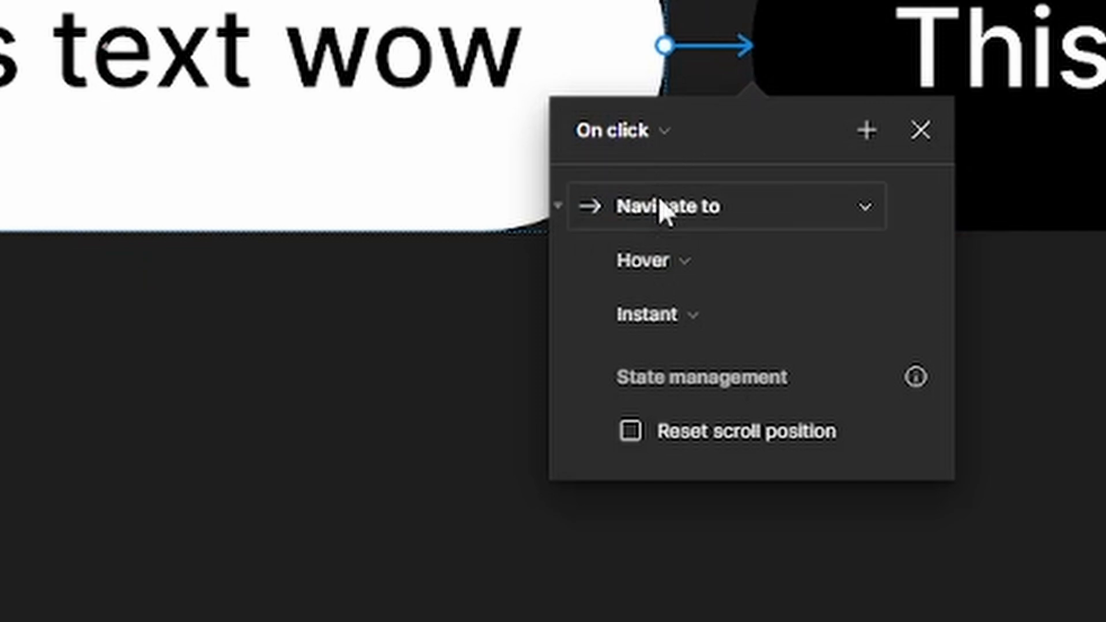
click(624, 130)
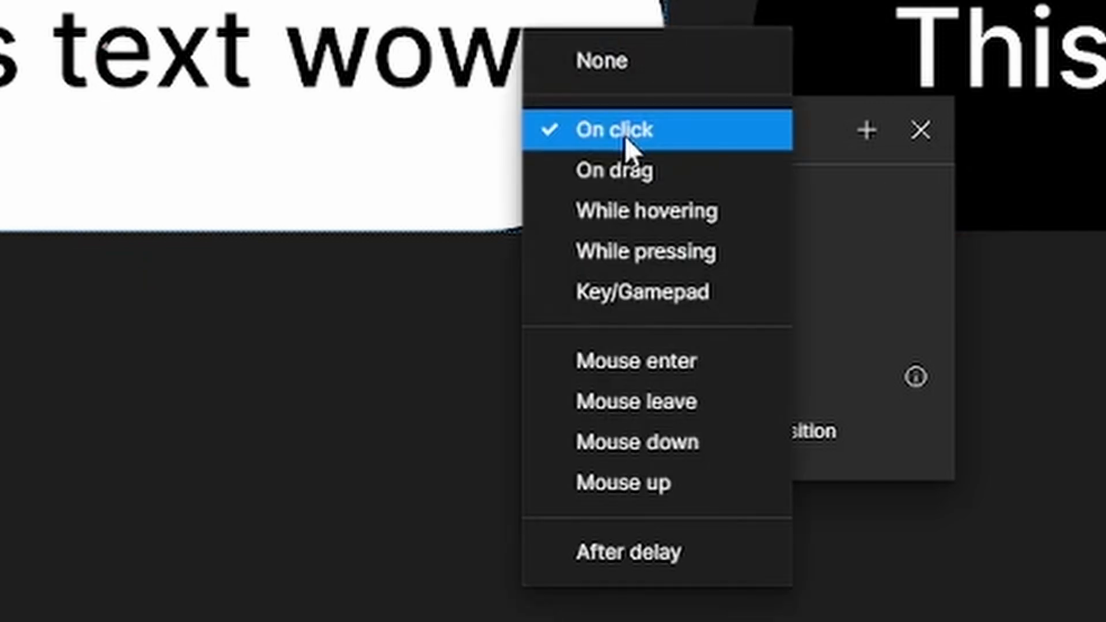
click(654, 214)
Set the hover interaction's animation to Smart animate with the Slow curve
click(696, 311)
click(713, 390)
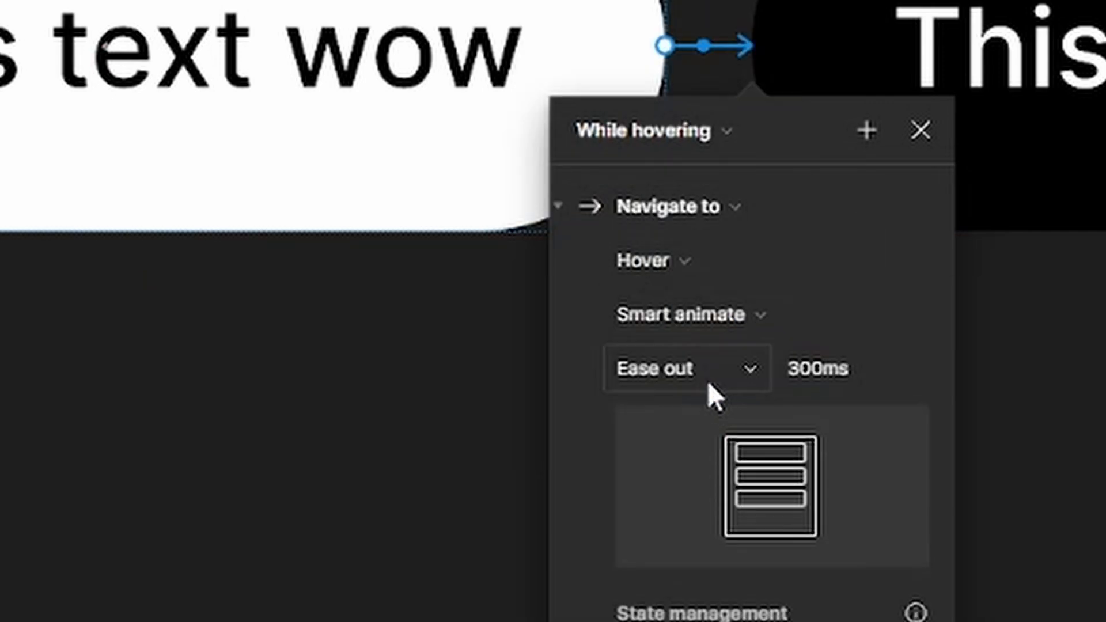
click(707, 381)
click(691, 621)
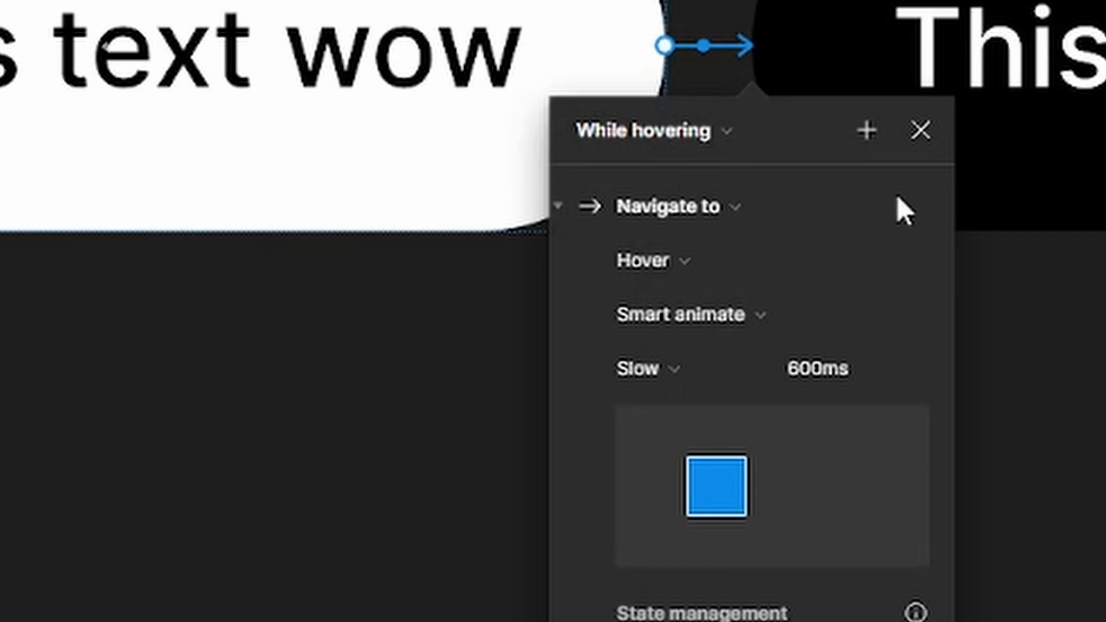
click(907, 130)
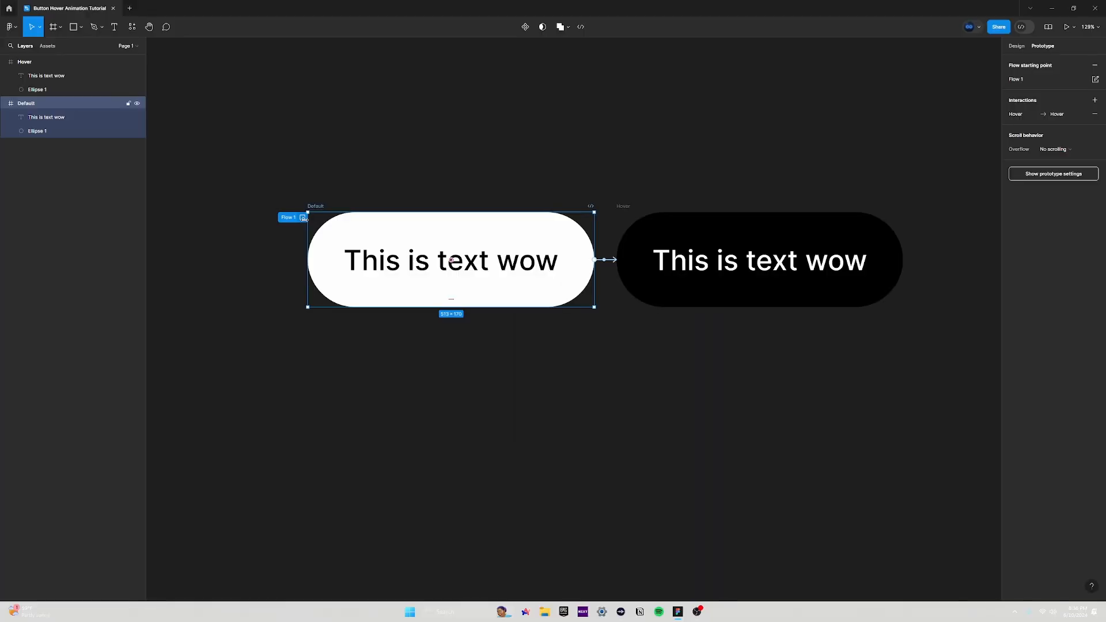
Preview the Flow 1 prototype and test the button's hover animation
click(303, 218)
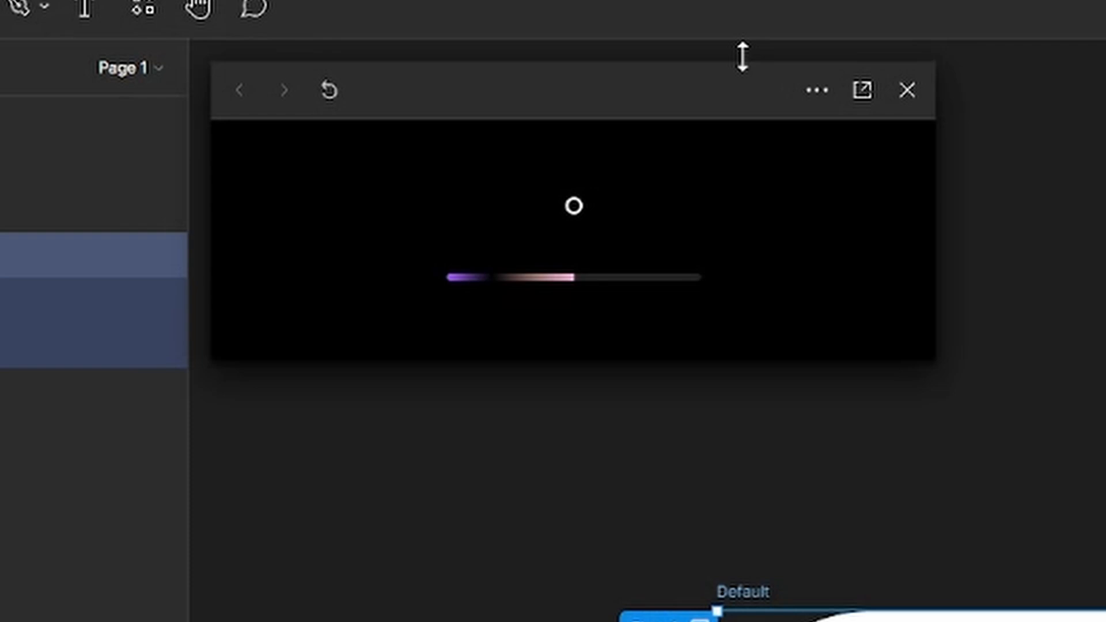
click(790, 217)
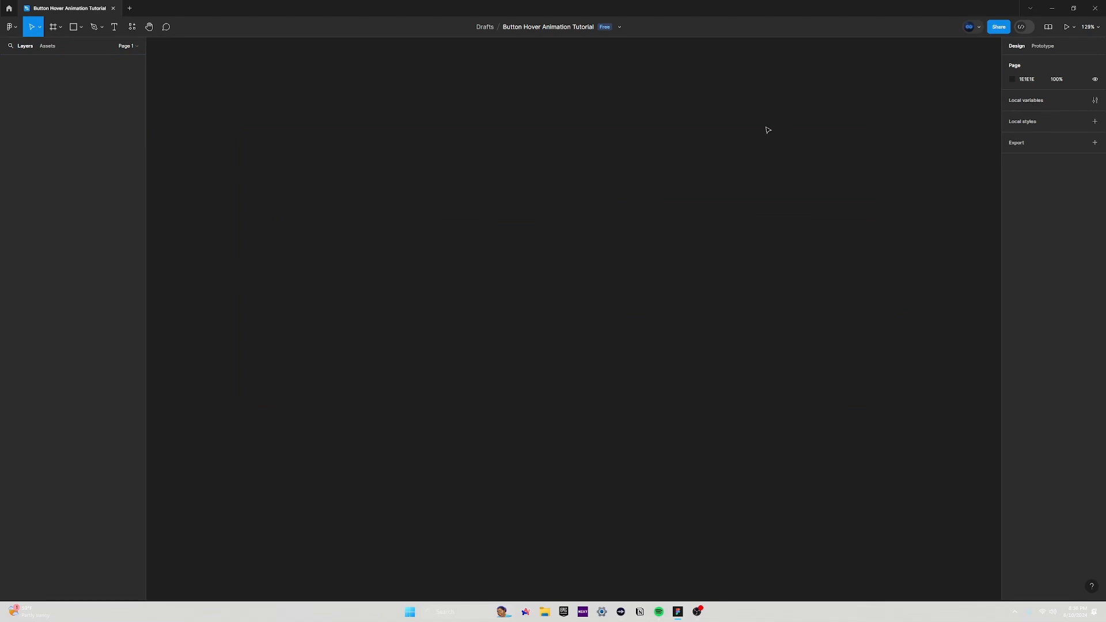
Draw a frame about 639 × 186 on the empty page and set its corner radius to 9999
key(f)
drag(427, 157, 784, 261)
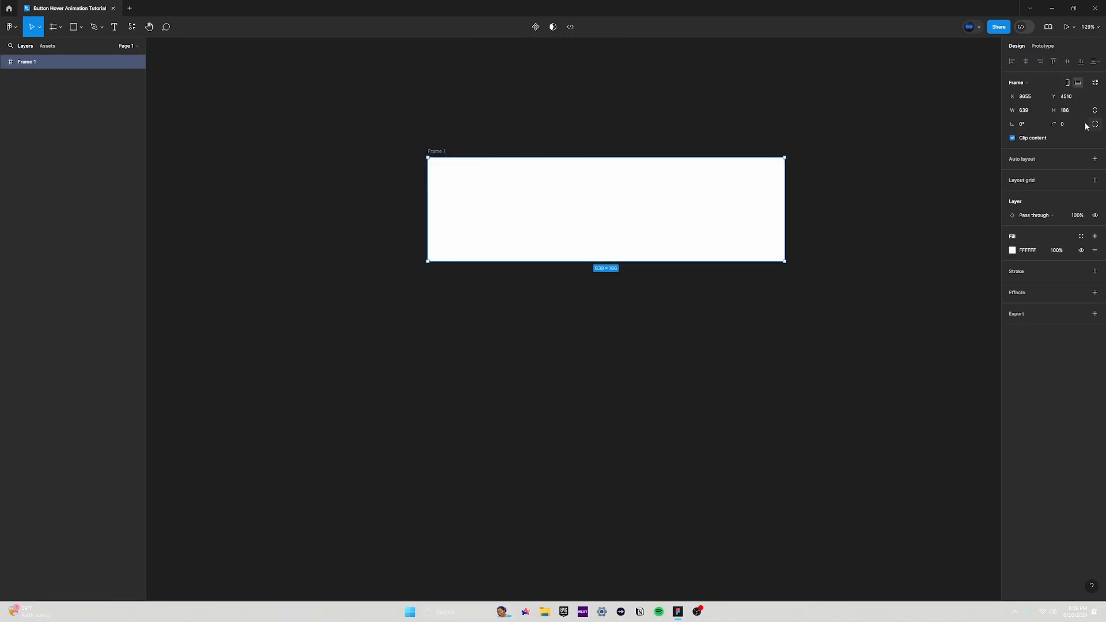
click(1066, 128)
text(9999)
key(Return)
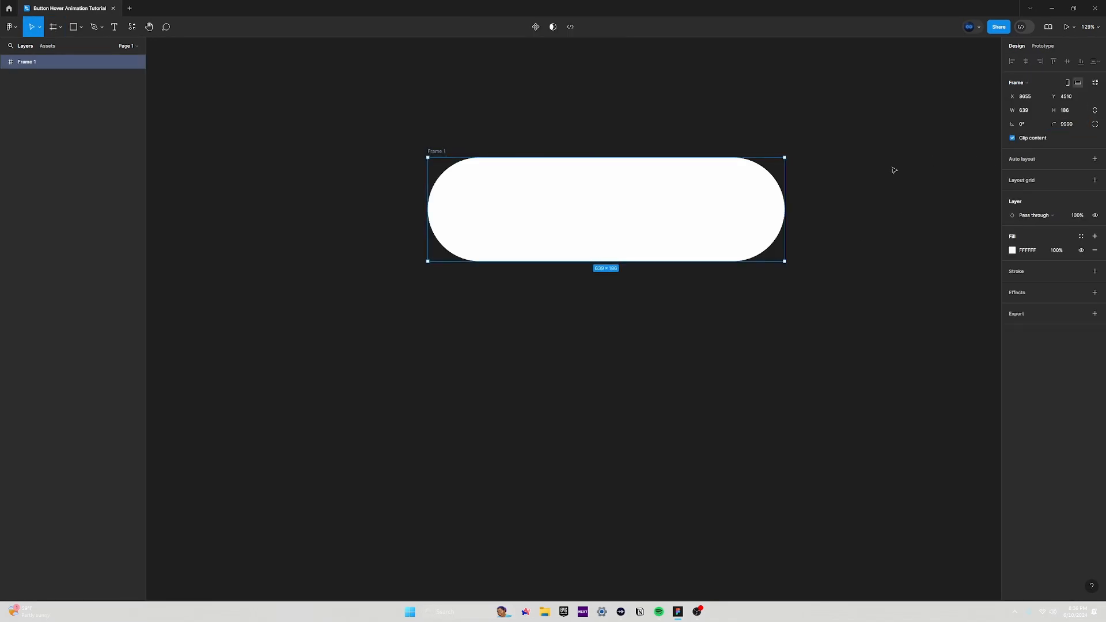
Add the text "This is text wow" to the pill-shaped frame and center it horizontally and vertically
key(t)
click(558, 199)
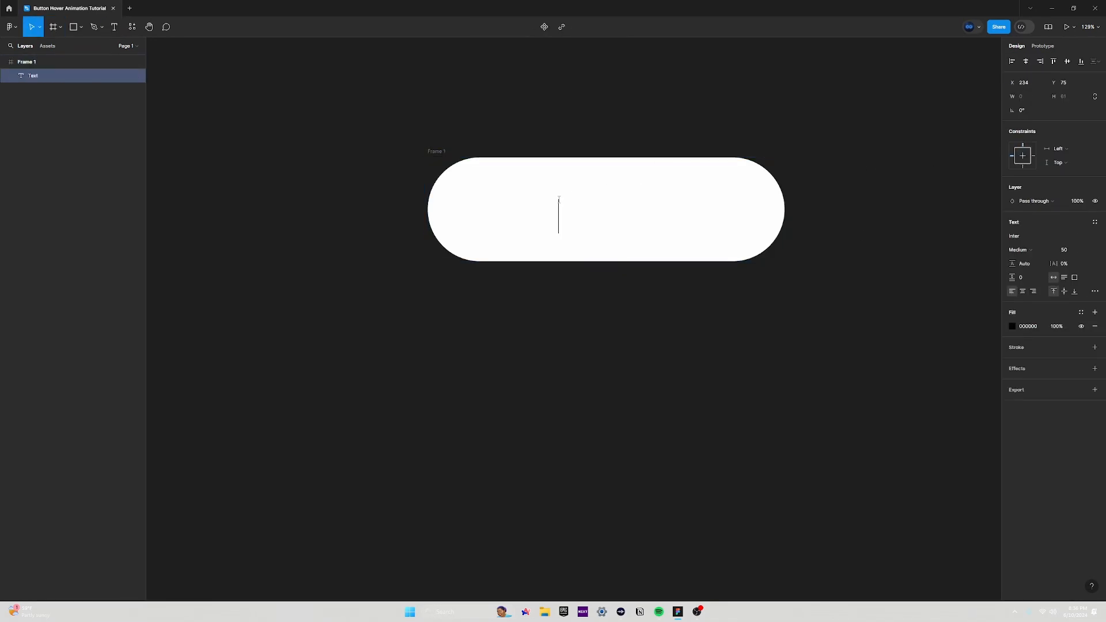
text(This is text wow)
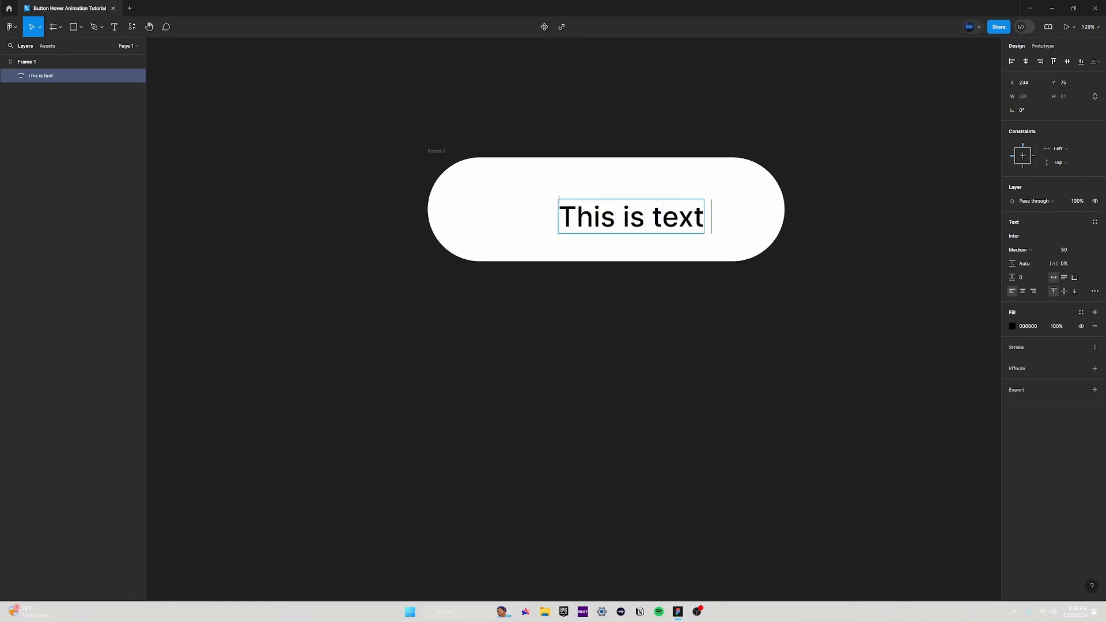
key(Return)
key(Escape)
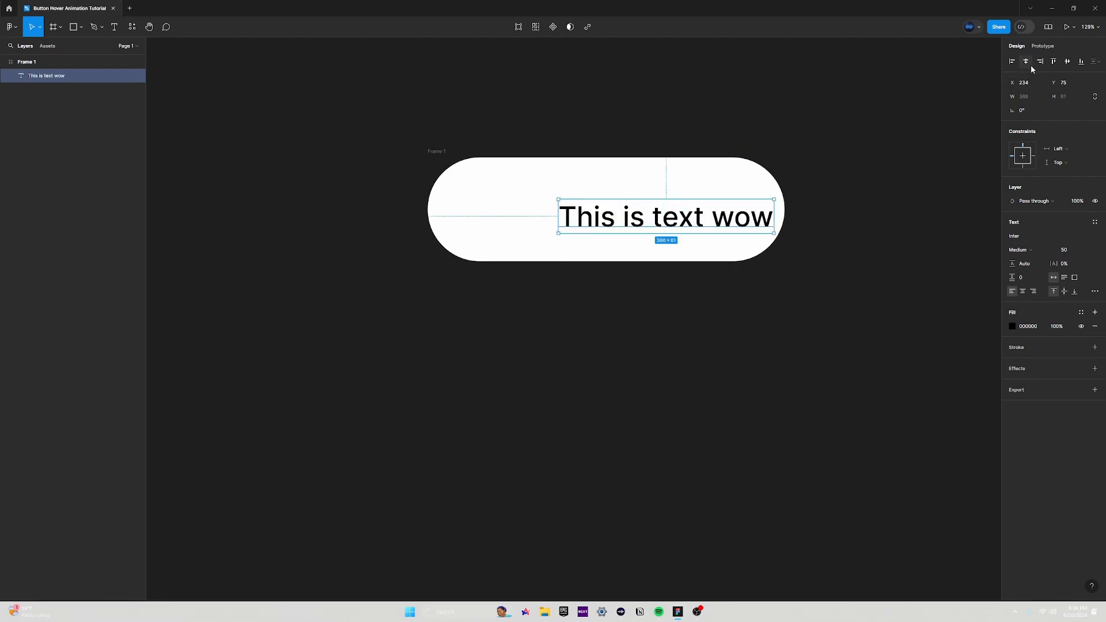
click(939, 135)
Draw a circle about 12 × 12 centered just below the frame and fill it with 000000
click(448, 154)
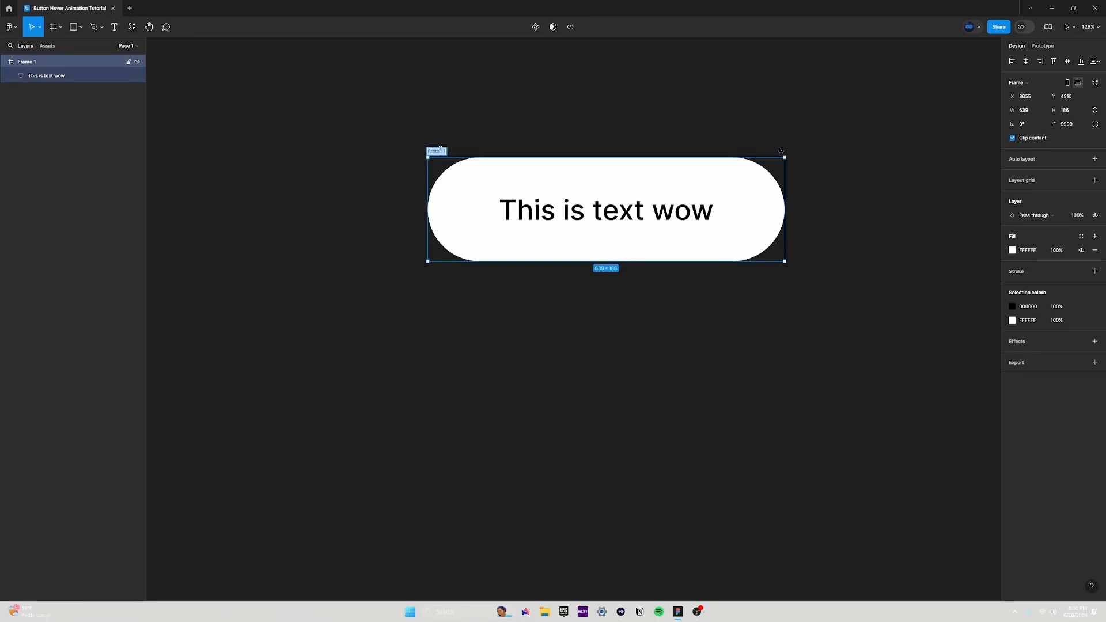
key(Escape)
key(o)
drag(612, 234, 607, 294)
click(1034, 236)
text(000000)
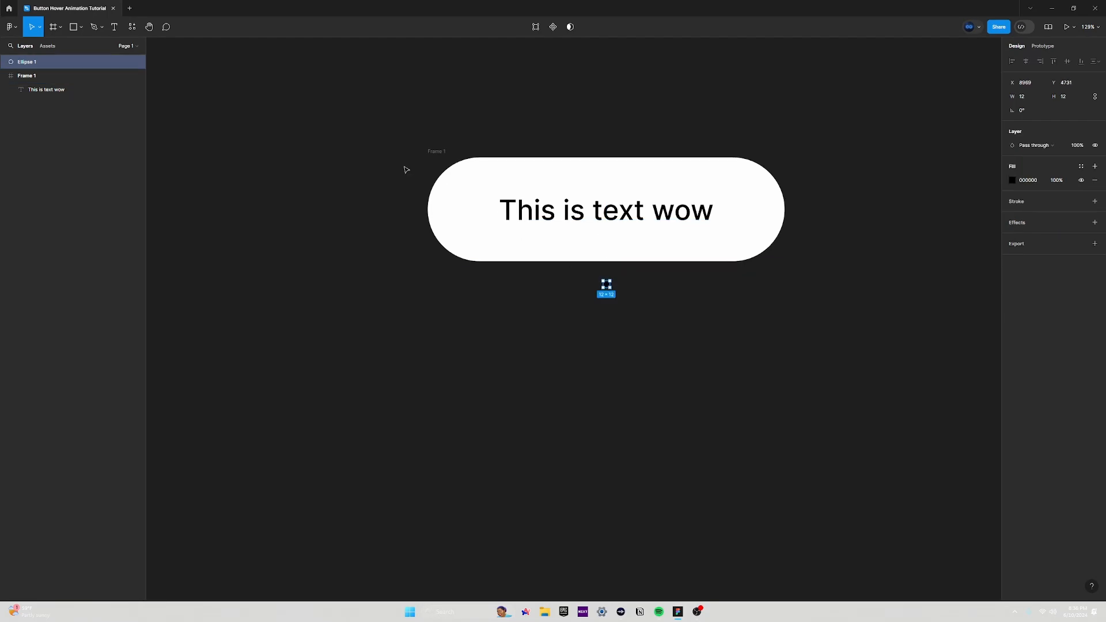
Nest the Ellipse 1 layer inside Frame 1 and order it beneath the text layer
drag(67, 62, 66, 87)
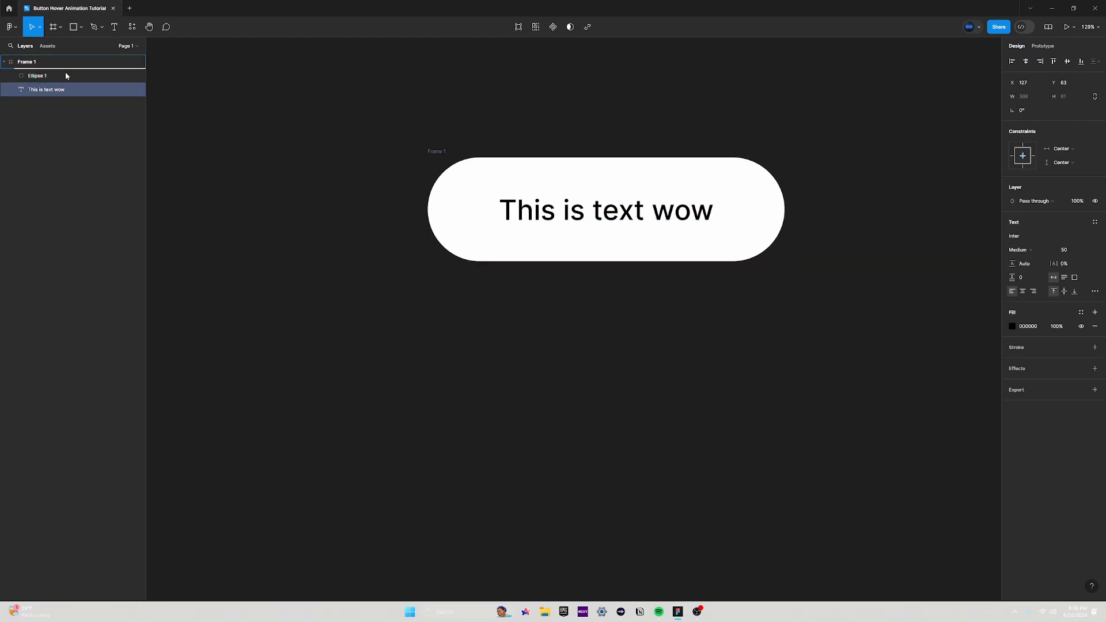
click(65, 72)
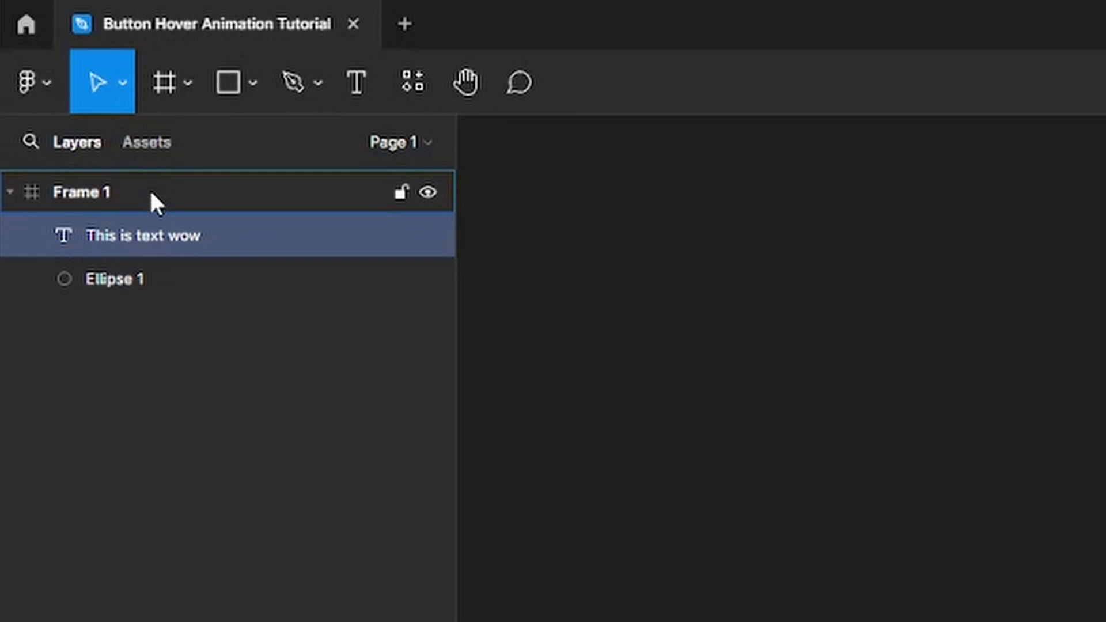
click(151, 193)
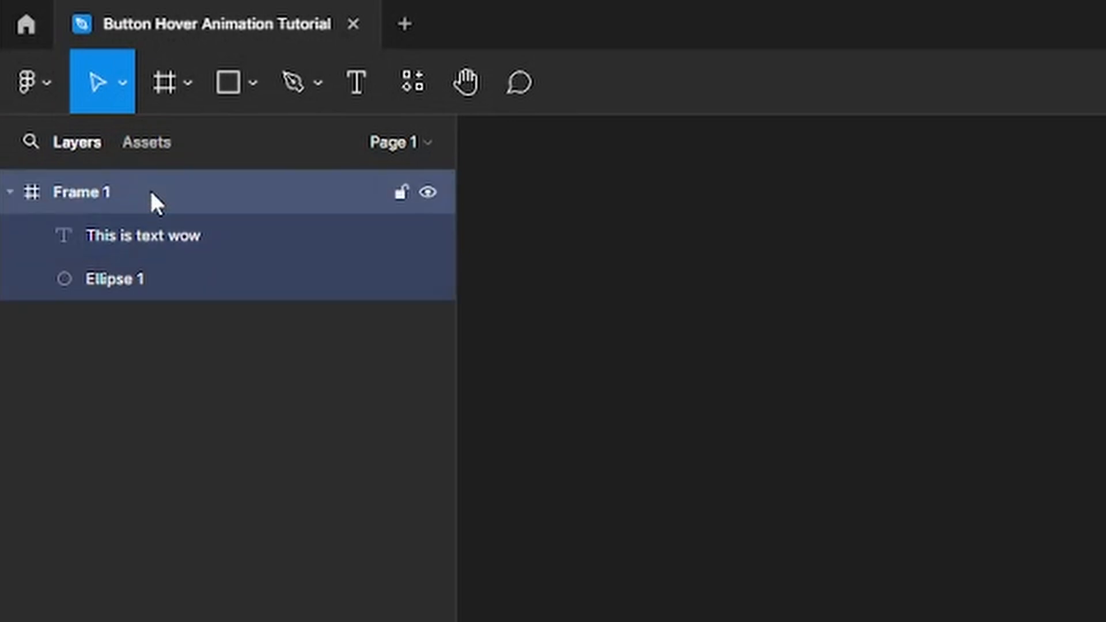
click(153, 230)
click(155, 280)
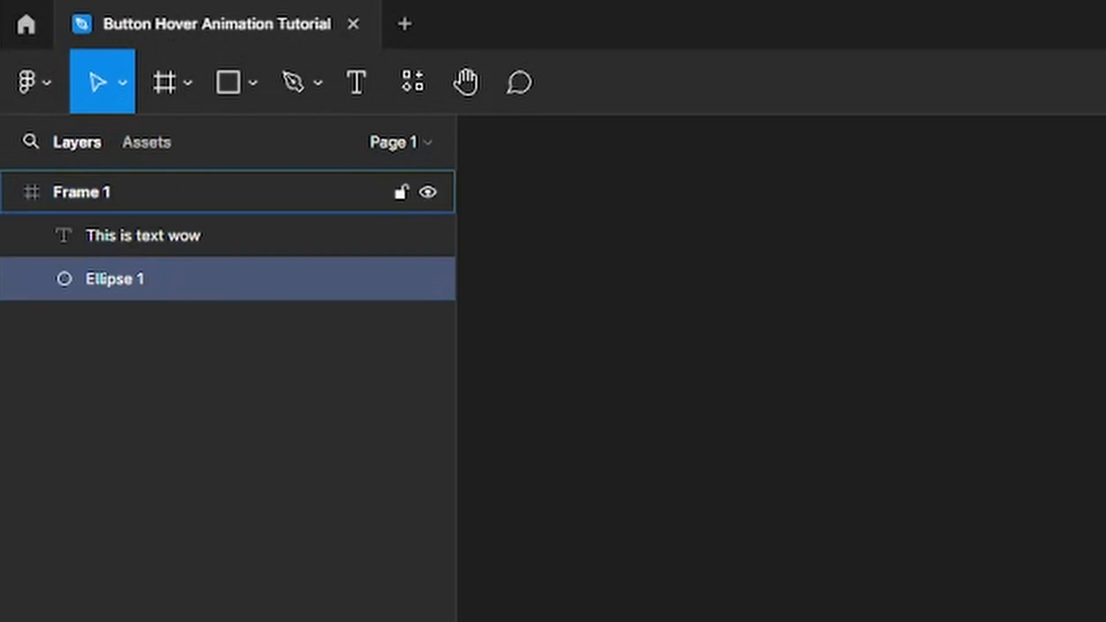
Rename Frame 1 as Default
click(151, 192)
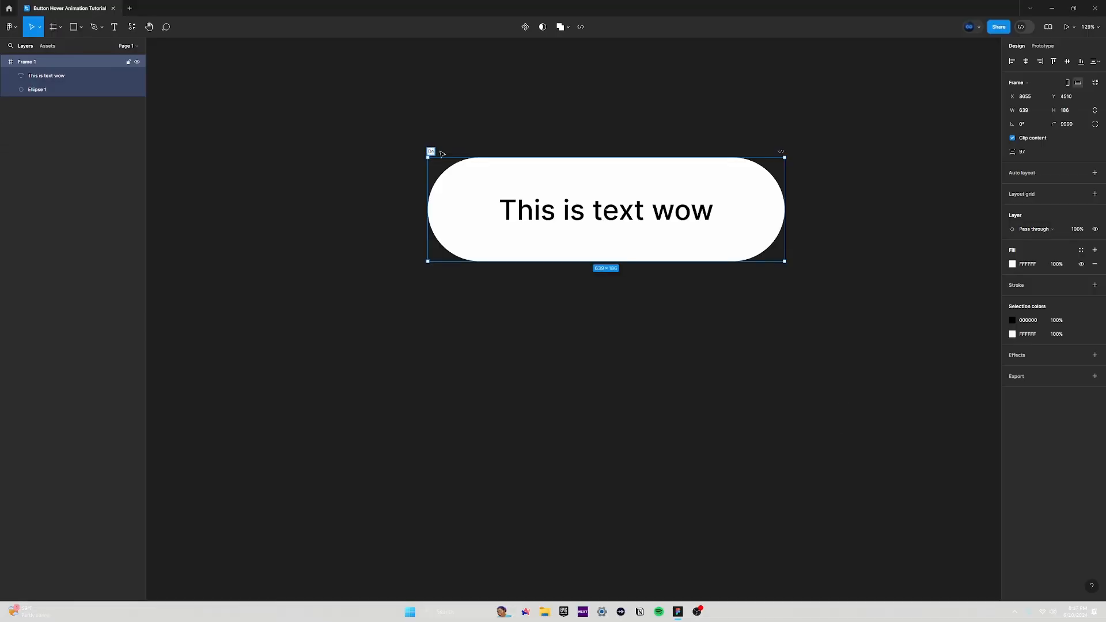
text(Default)
key(Return)
Duplicate the Default frame and rename the copy as Hover
key(ctrl+d)
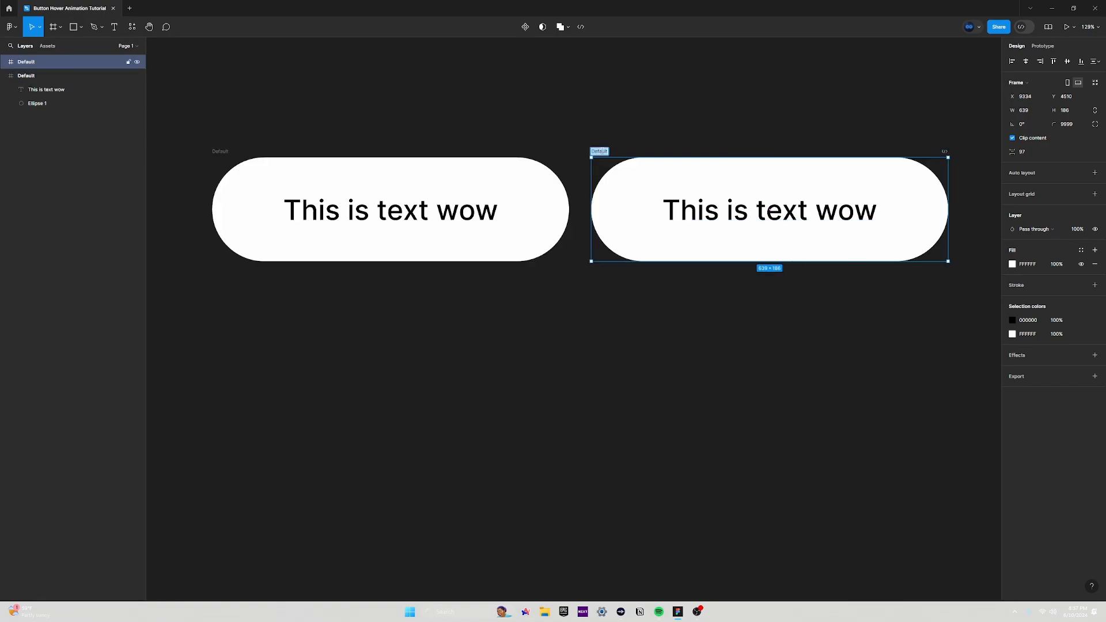
text(Hover)
key(Return)
Enlarge the circle in the Hover frame upward and to both sides until it covers the entire button
click(14, 68)
click(36, 89)
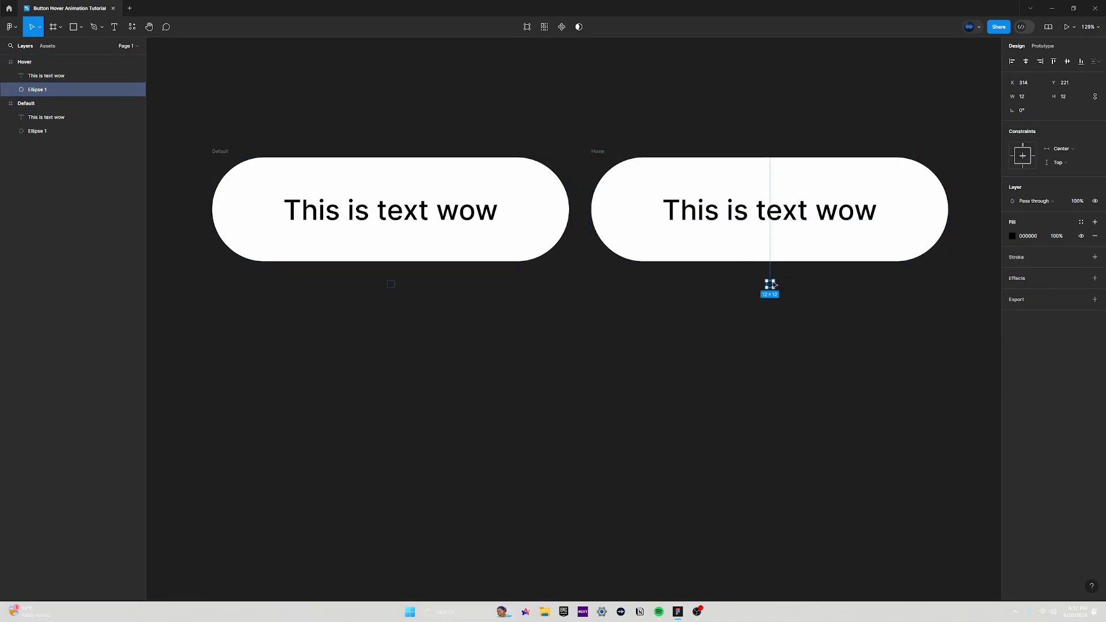
drag(770, 277, 770, 121)
drag(686, 189, 591, 182)
drag(852, 204, 950, 204)
Set the fill color of the text in the Hover frame to FFFFFF
click(770, 210)
click(1024, 326)
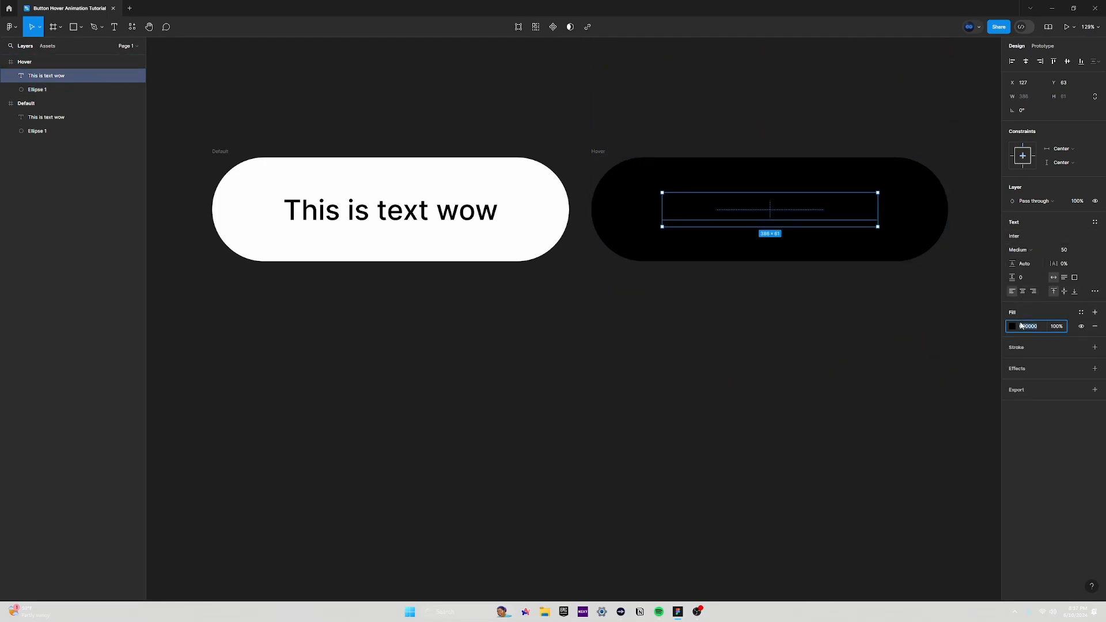
text(FFFFFF)
key(Return)
click(879, 321)
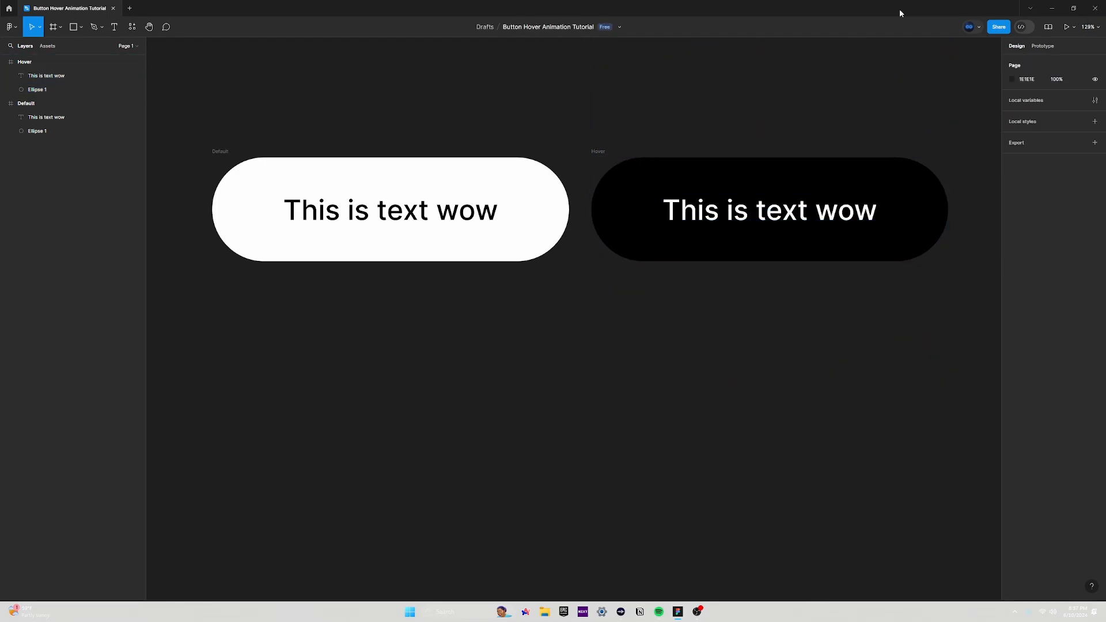
Link the Default frame to the Hover frame with a prototype interaction triggered While hovering
click(1043, 46)
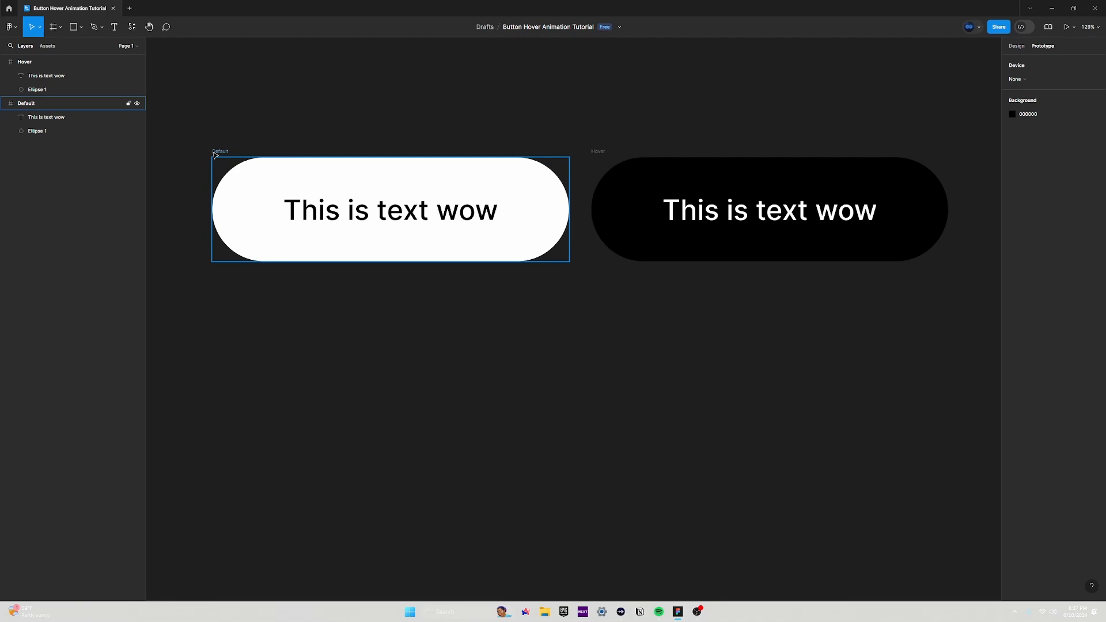
click(230, 151)
drag(569, 210, 628, 210)
click(551, 297)
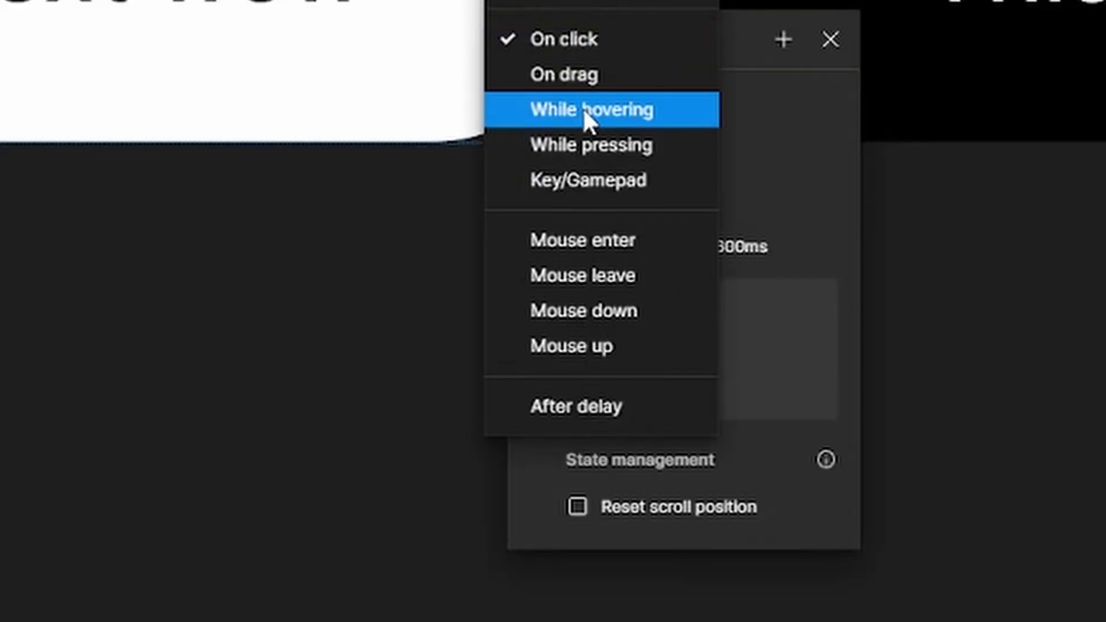
click(582, 107)
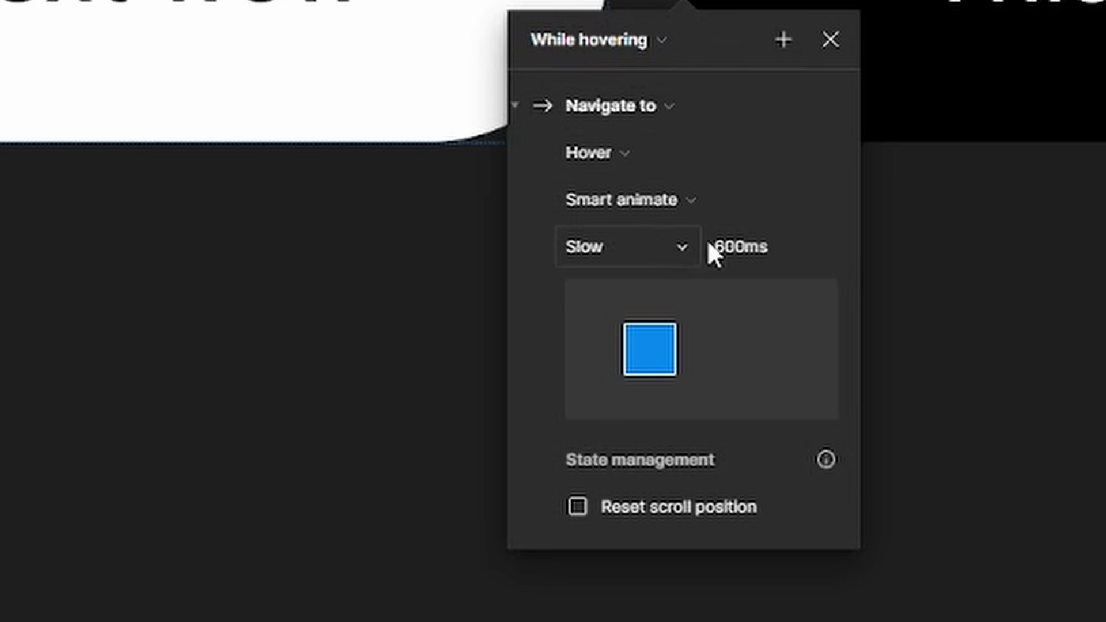
click(830, 41)
Preview Flow 1 and test the button's hover animation by moving onto and off the button several times
click(359, 490)
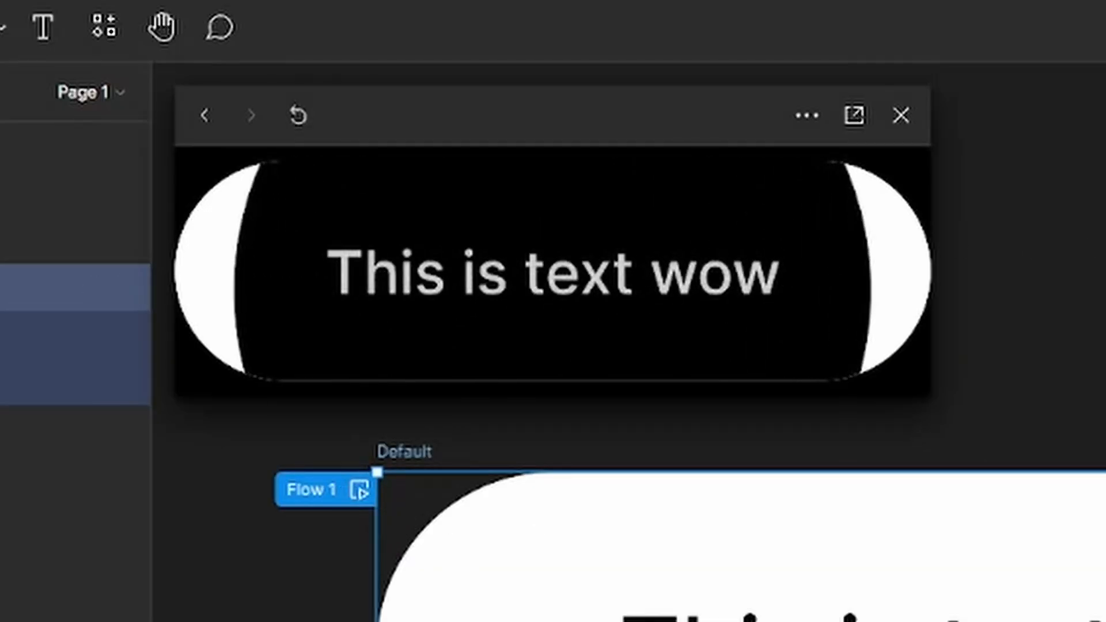
mouse_move(835, 270)
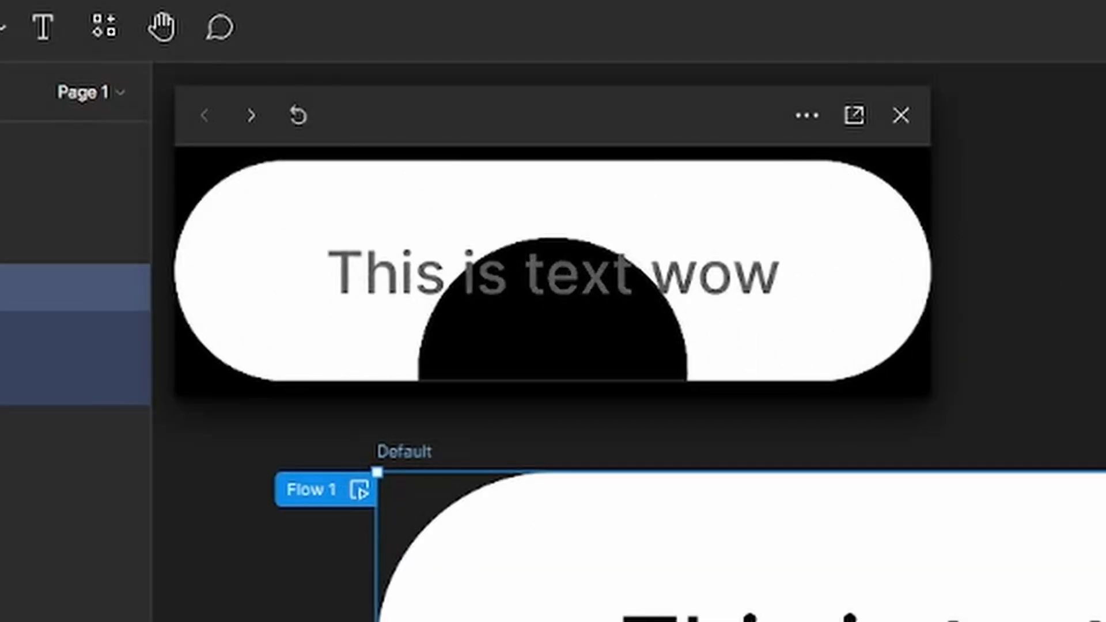
click(770, 348)
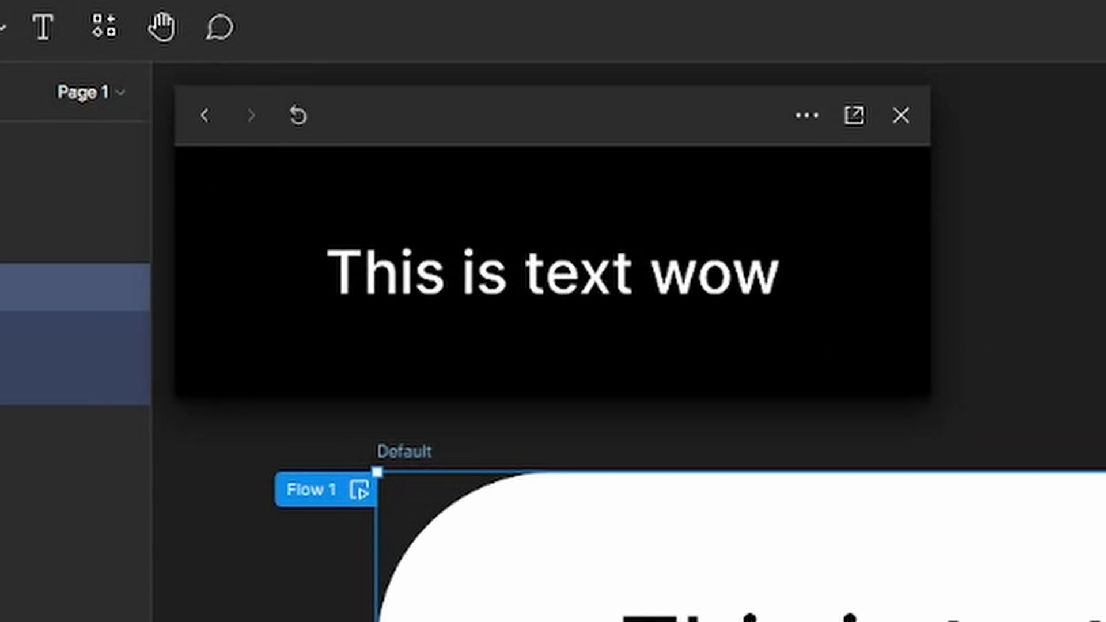
click(719, 273)
click(714, 272)
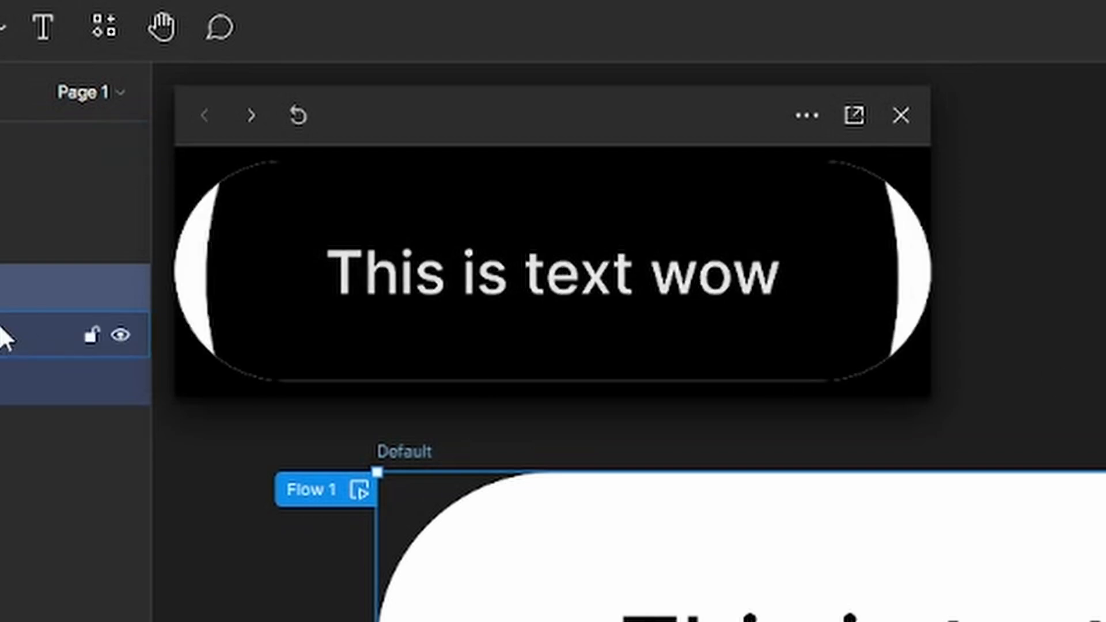
click(708, 294)
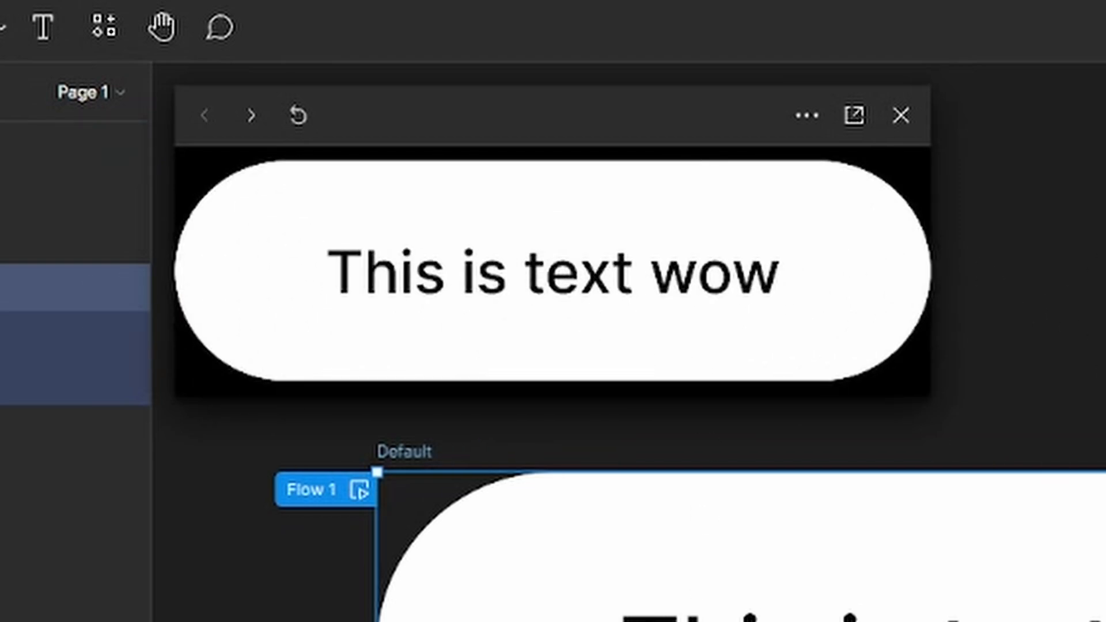